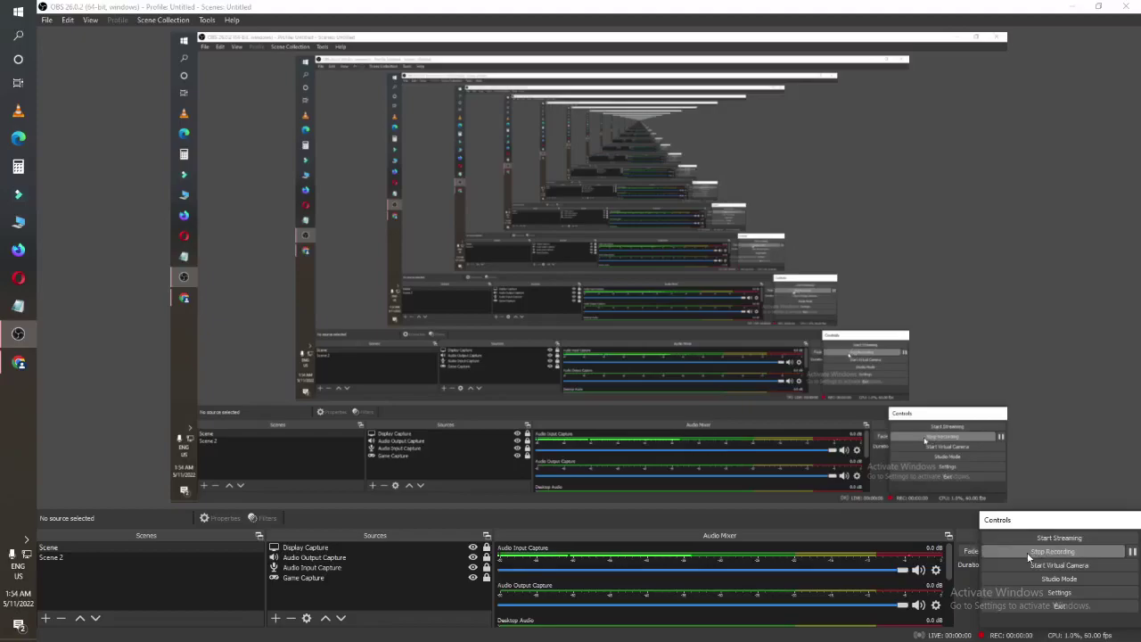
Minimize OBS Studio so the blank 6 × 9 in Canva design is visible
click(1074, 8)
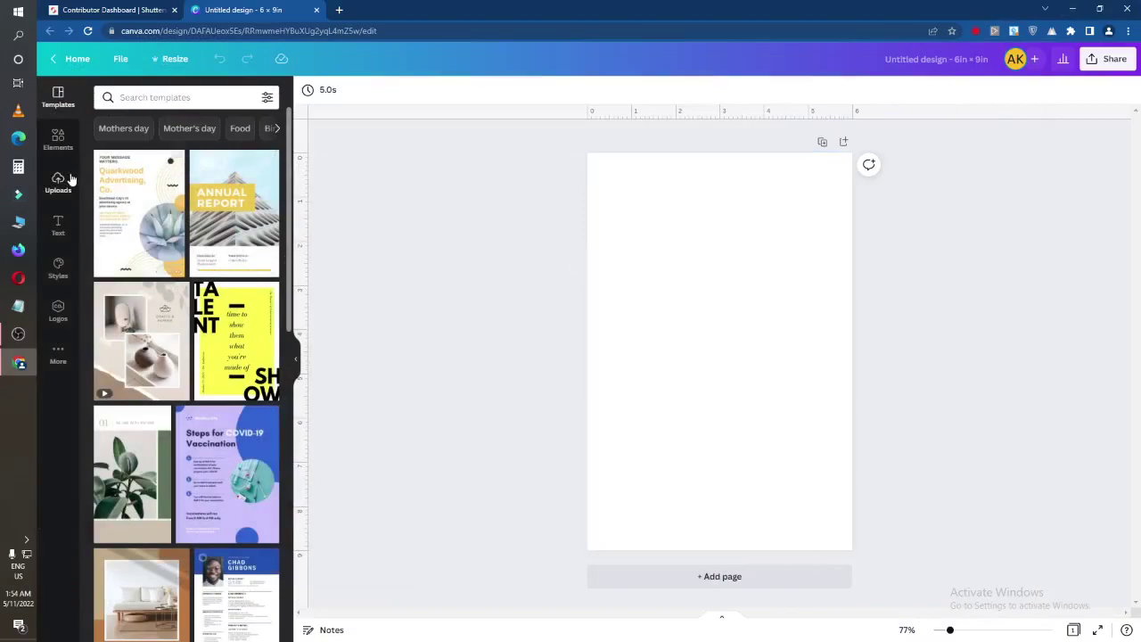
Search the templates for 'graph paper' using the recent searches
click(60, 147)
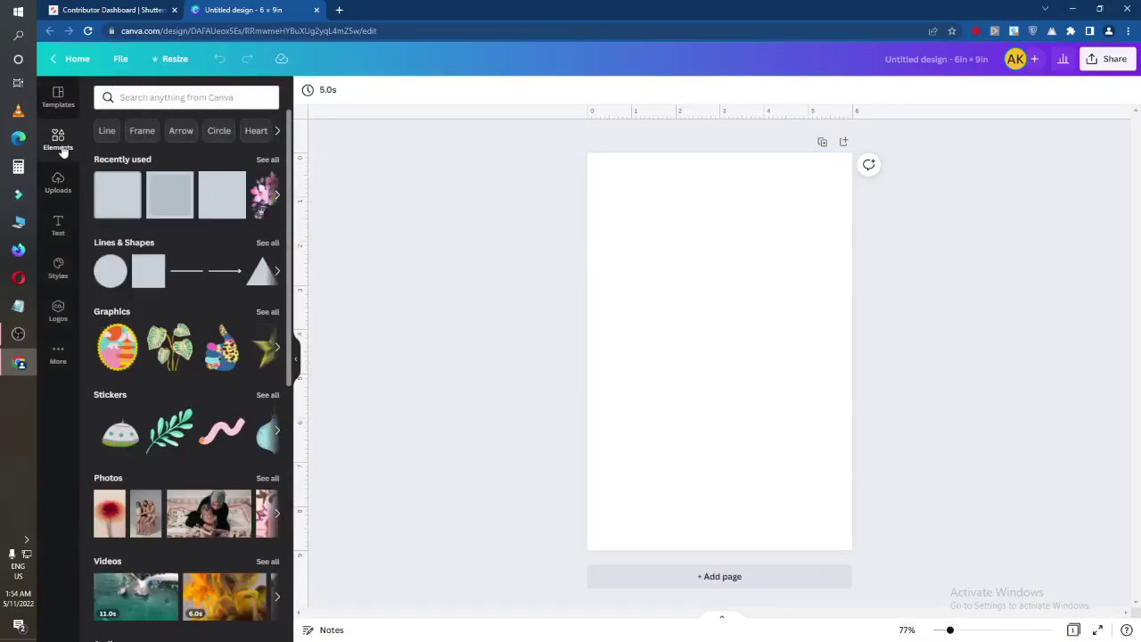
click(58, 96)
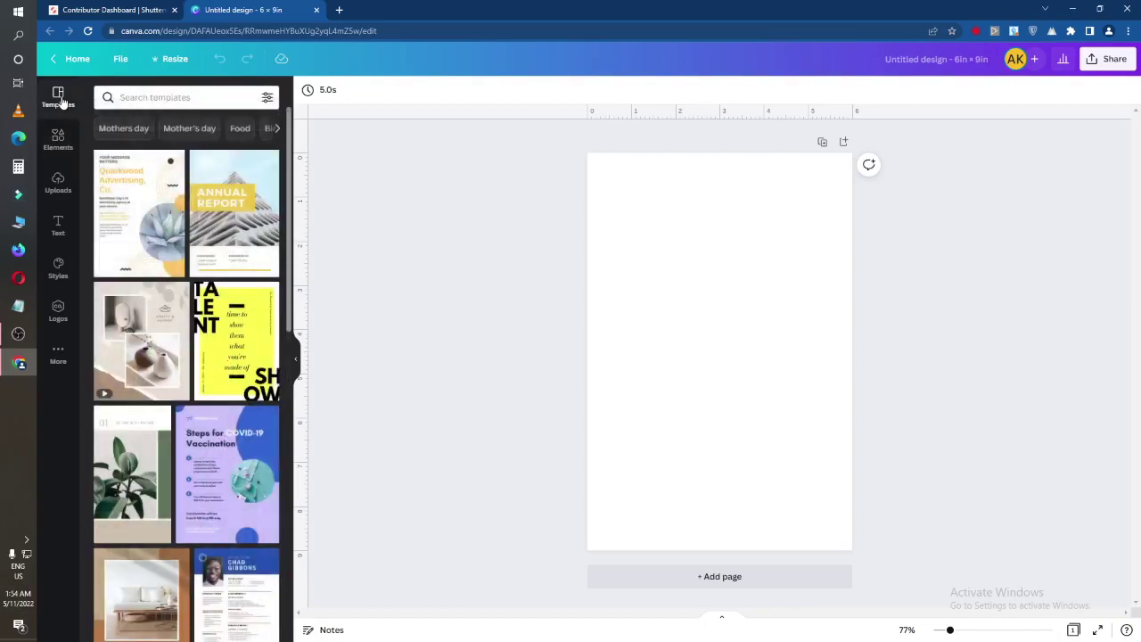
click(154, 96)
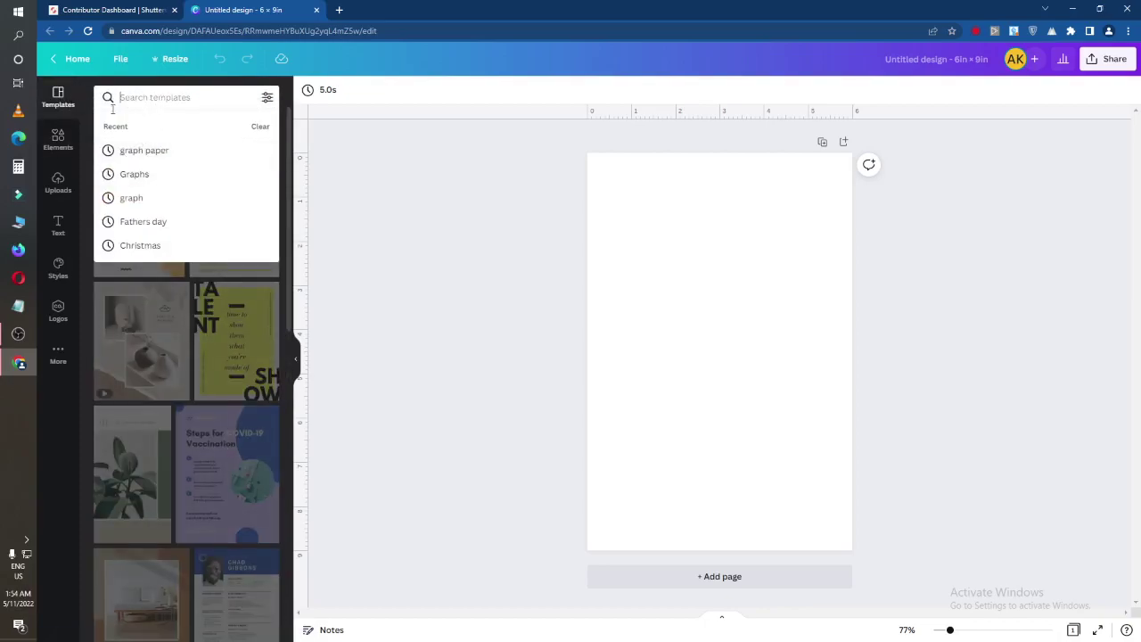
click(7, 334)
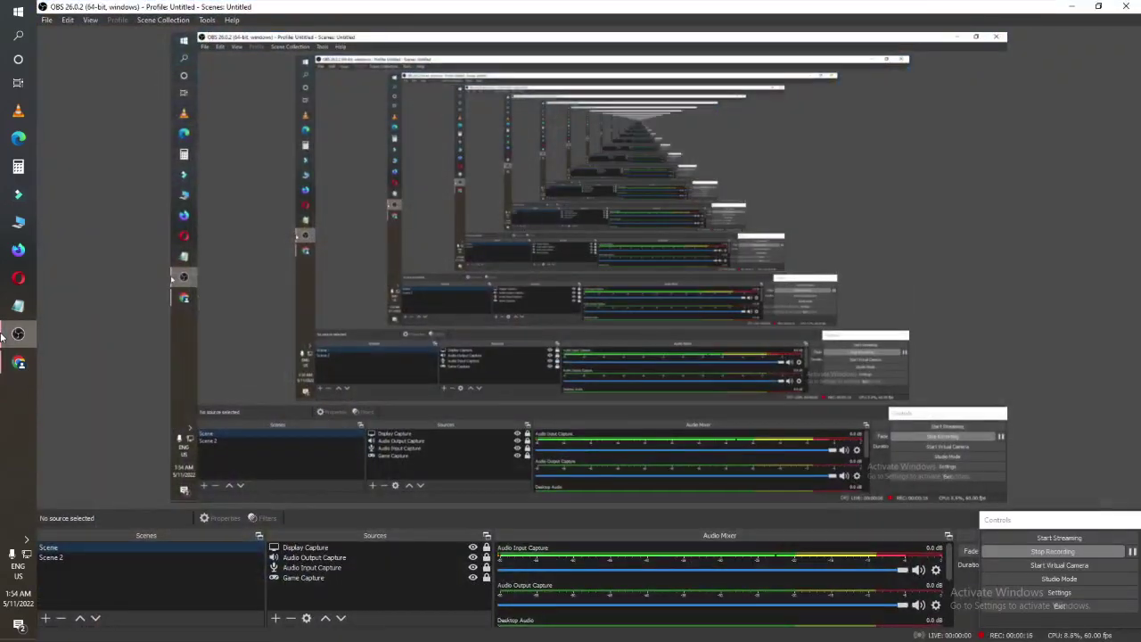
click(8, 335)
click(167, 98)
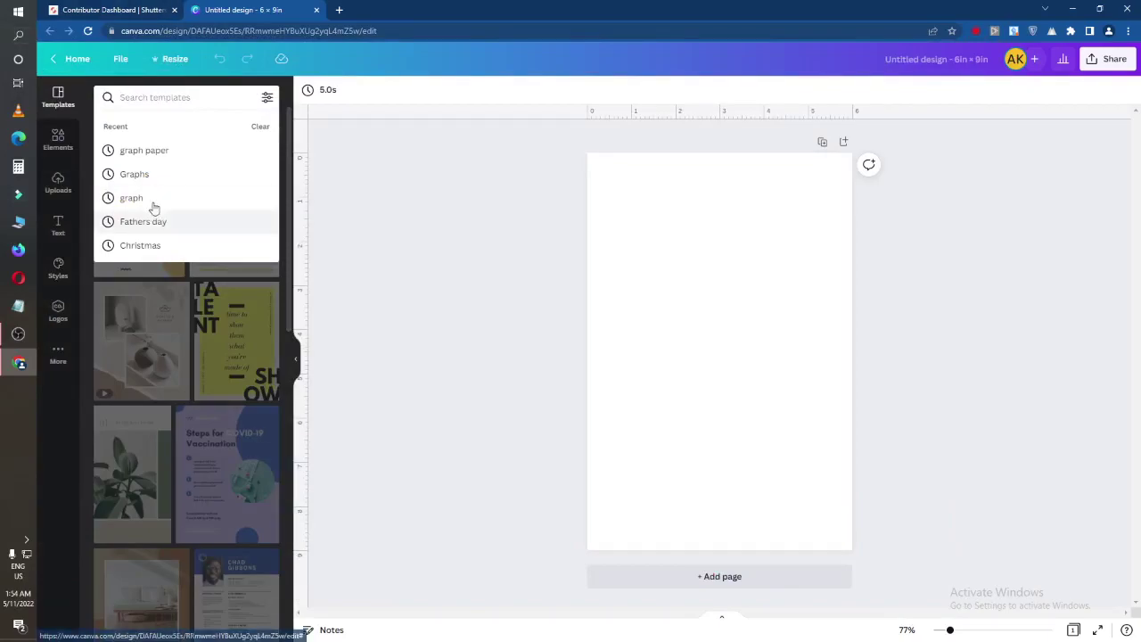
click(147, 151)
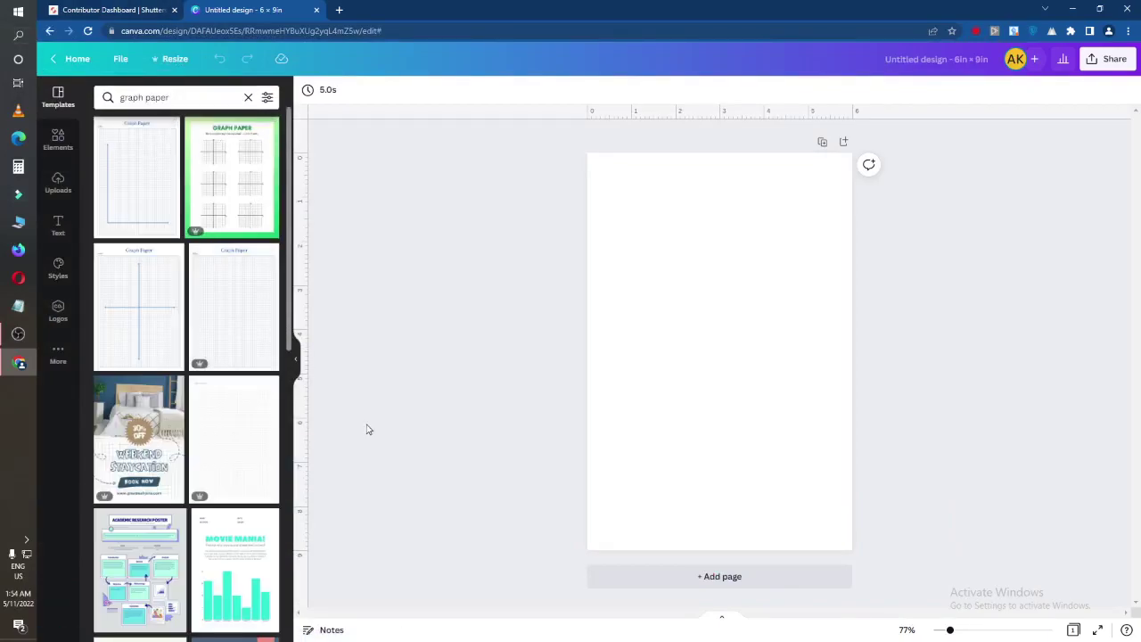
Apply the graph-paper page from Grey White Minimal Note Book Papers to the design
scroll(107, 327, down, 5)
scroll(170, 461, down, 7)
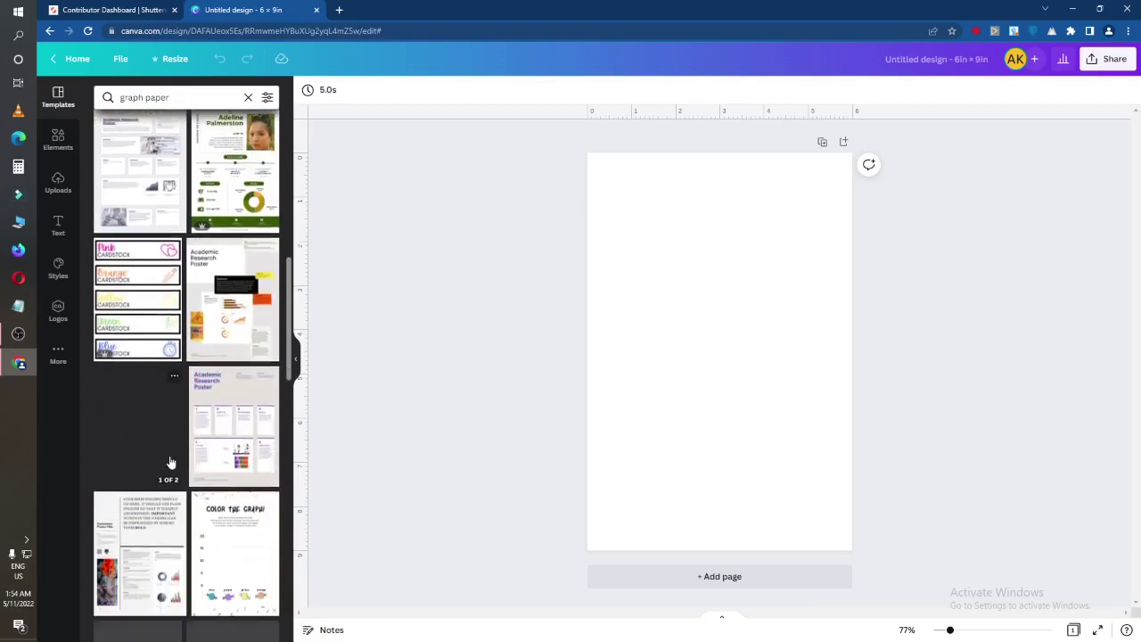
scroll(187, 459, up, 9)
scroll(187, 460, up, 3)
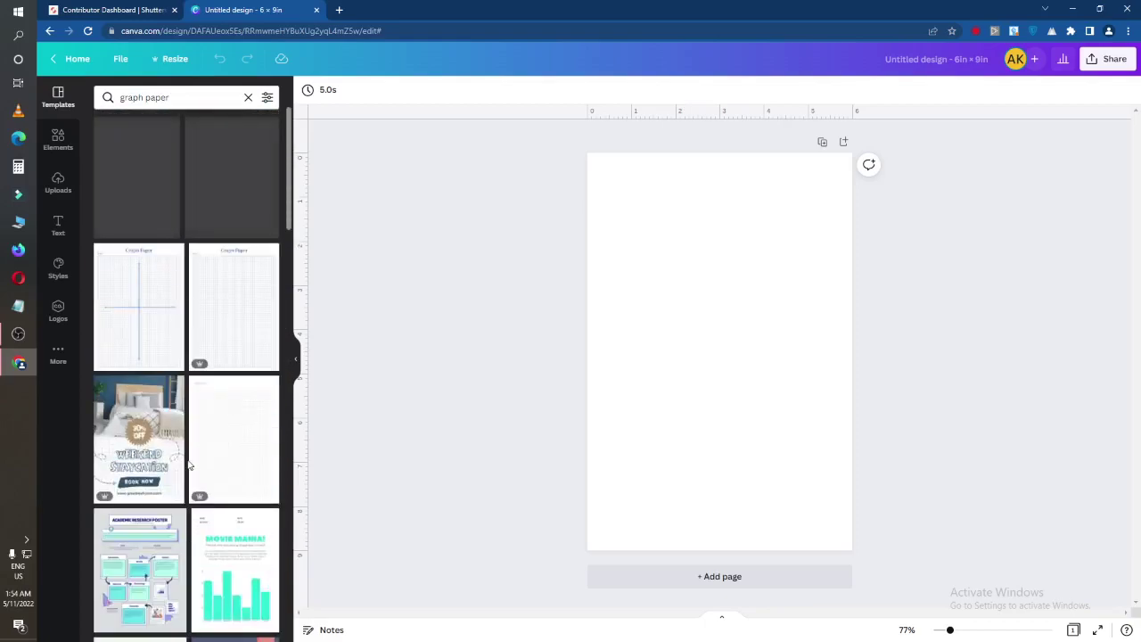
click(252, 466)
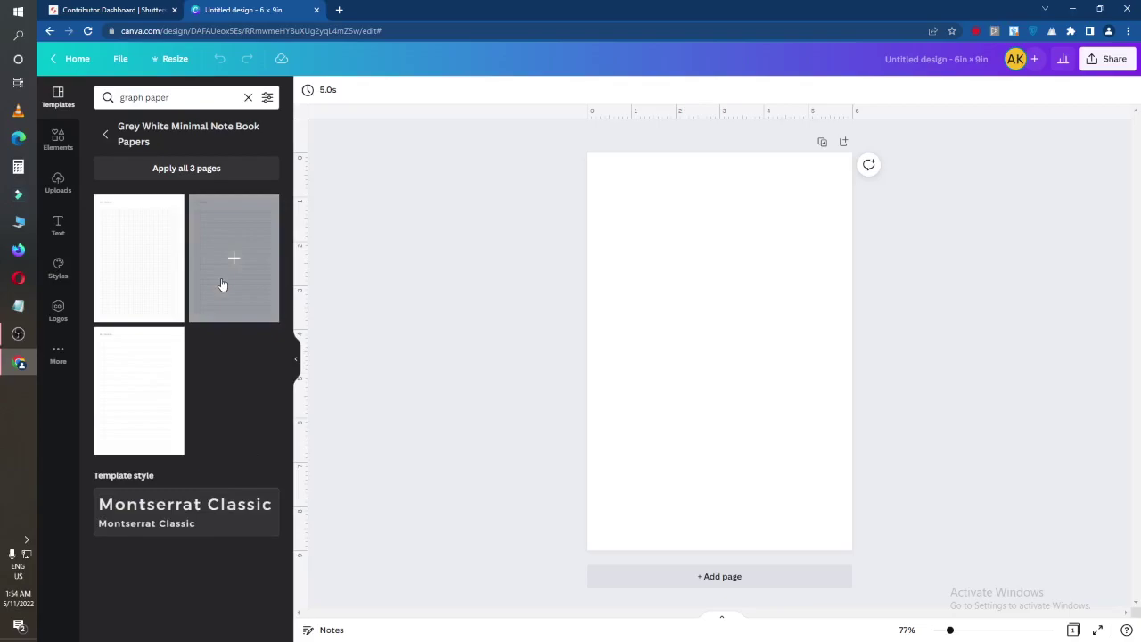
click(149, 279)
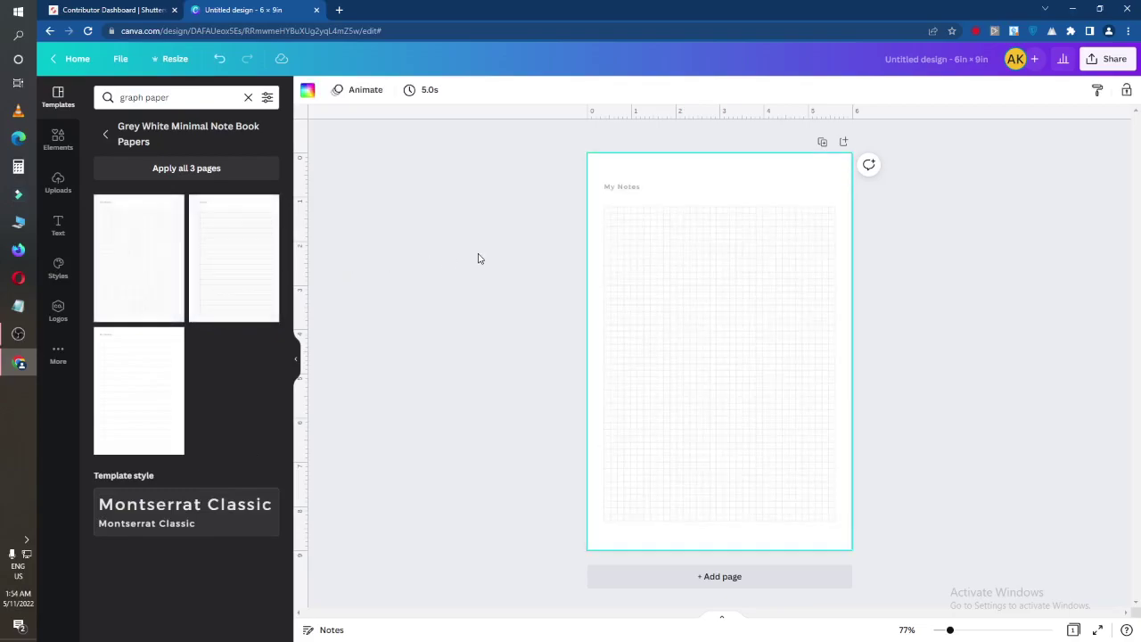
Move the vertical margin line further left and colour it coral red
click(718, 308)
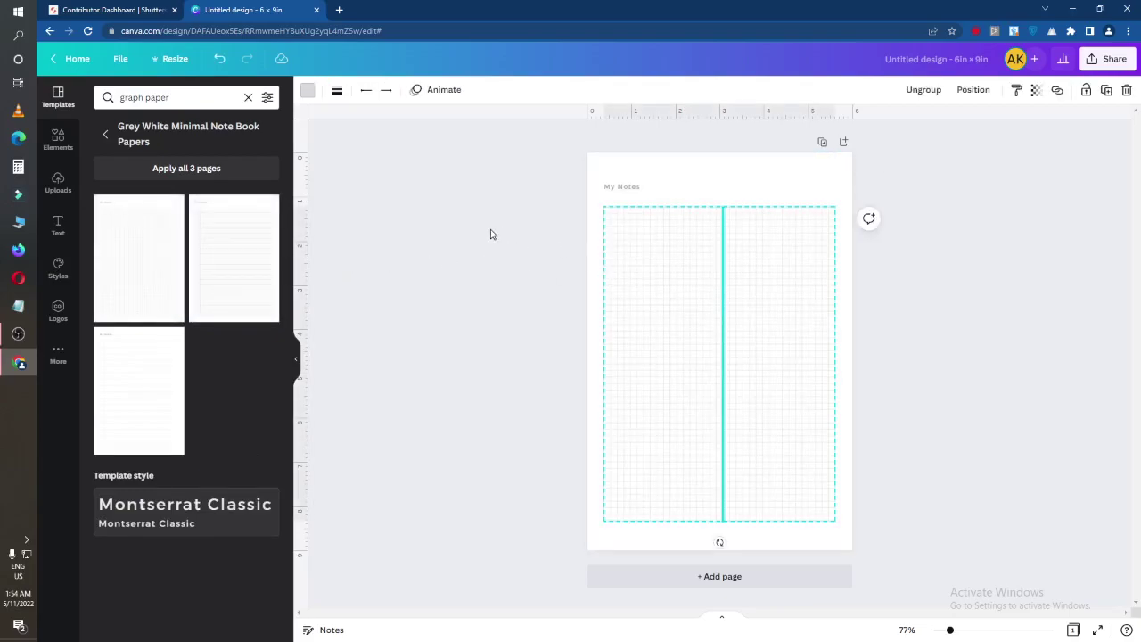
drag(713, 356, 654, 357)
click(308, 90)
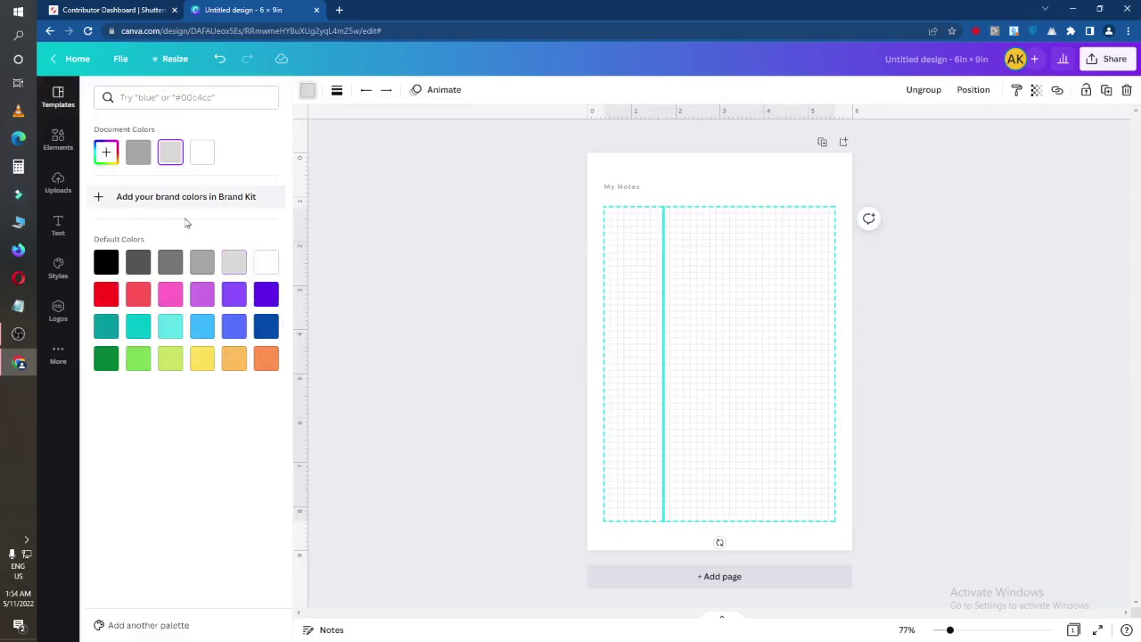
click(139, 294)
click(400, 287)
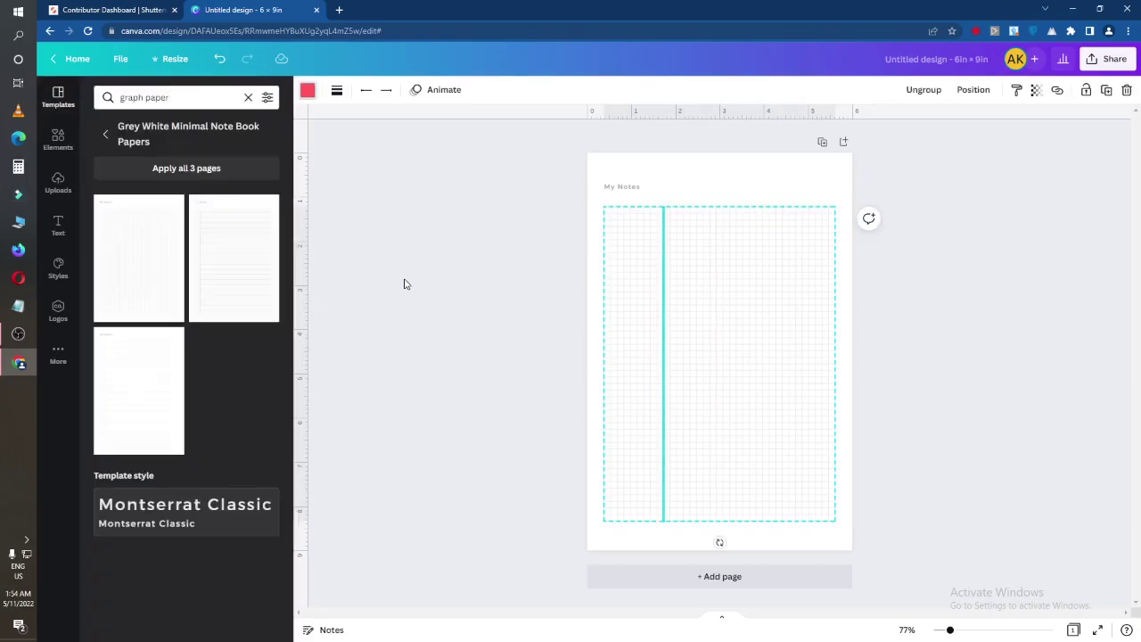
Select the My Notes text and grid together and recolour the lines black
click(675, 305)
click(562, 234)
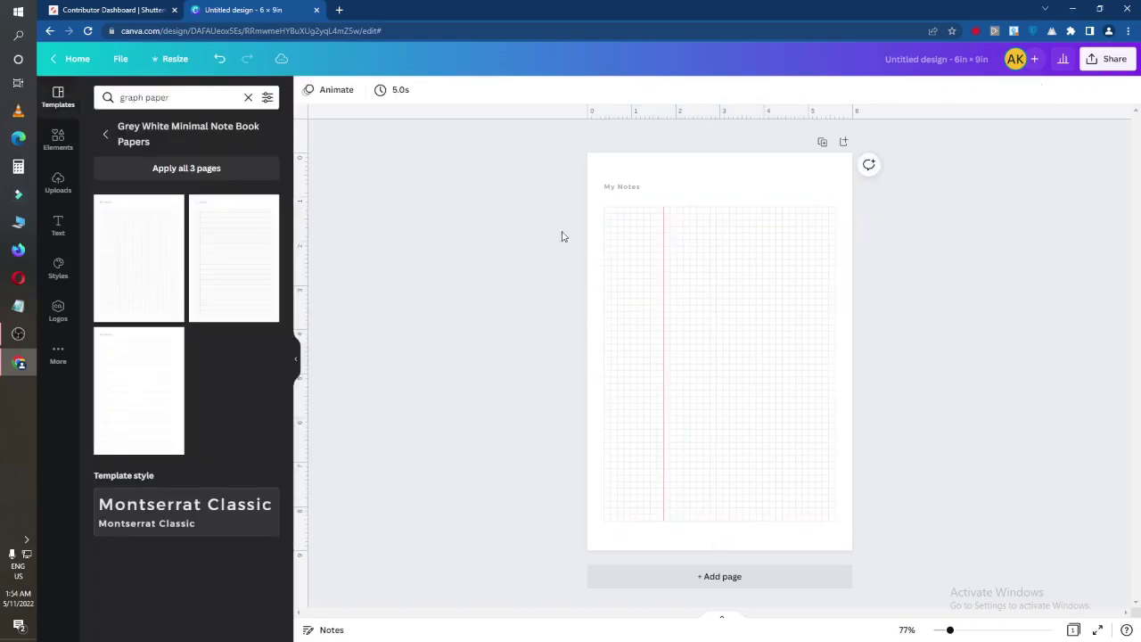
drag(575, 167, 927, 552)
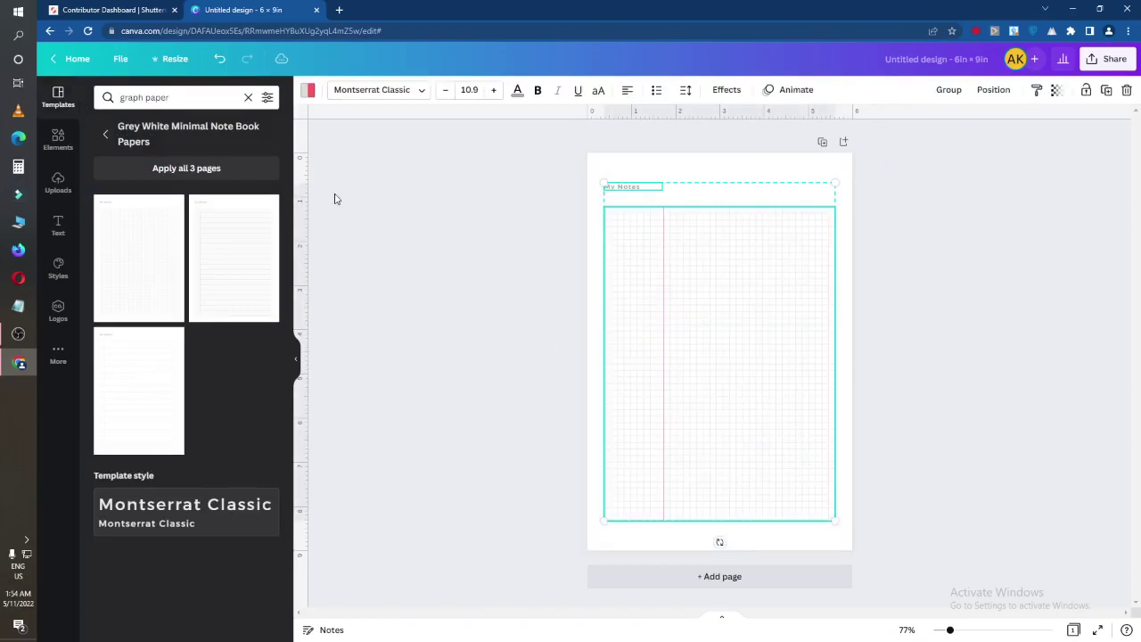
click(308, 90)
click(203, 294)
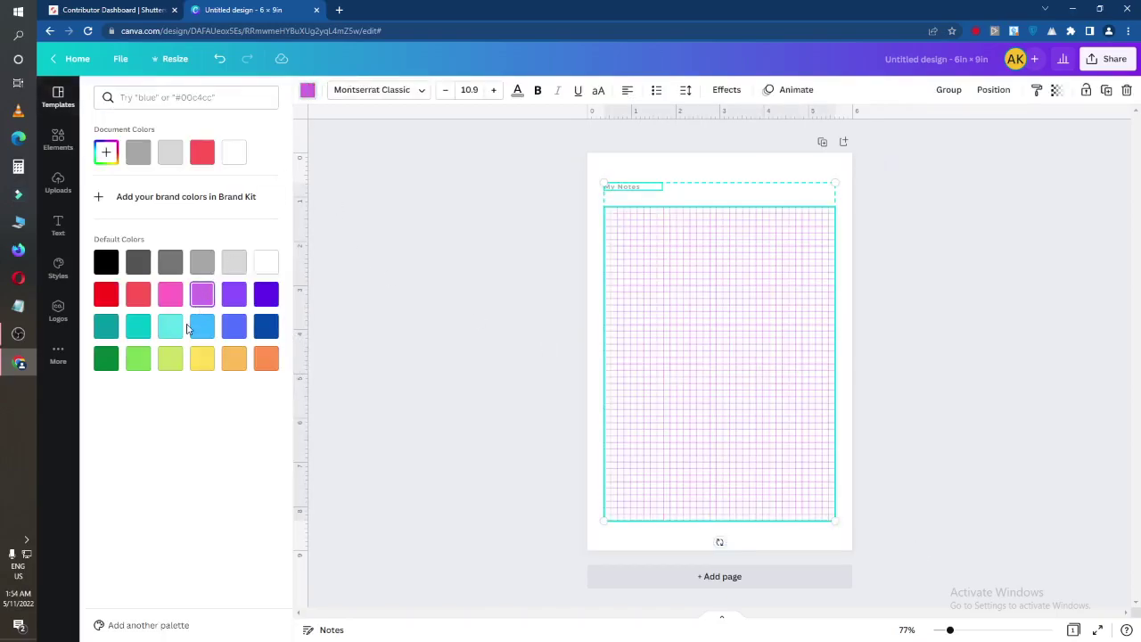
click(107, 258)
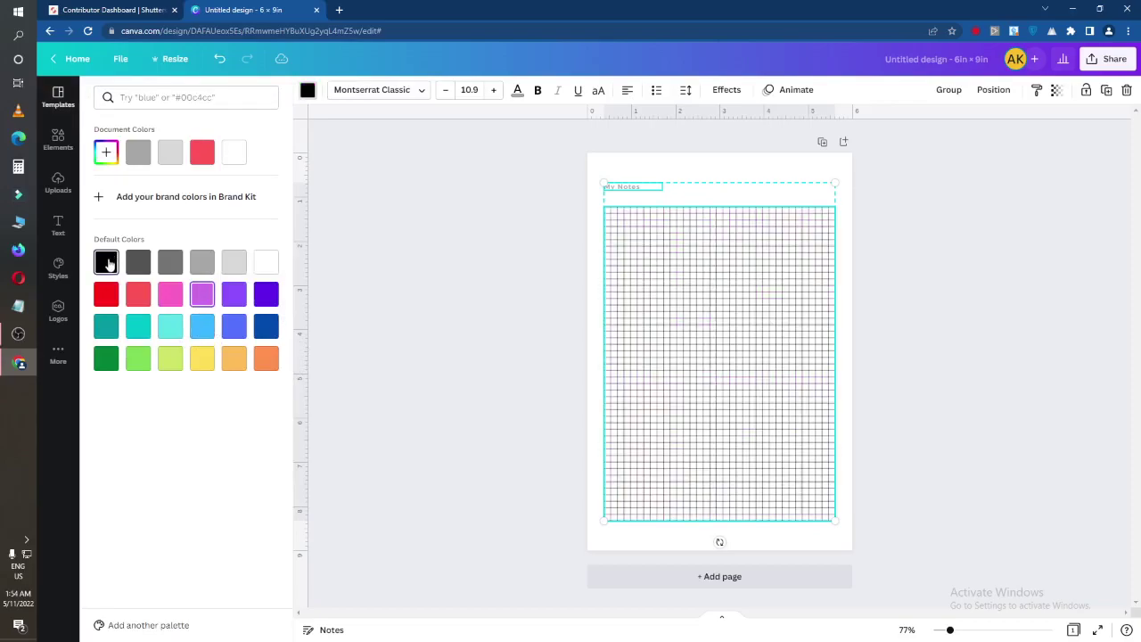
click(507, 369)
click(589, 525)
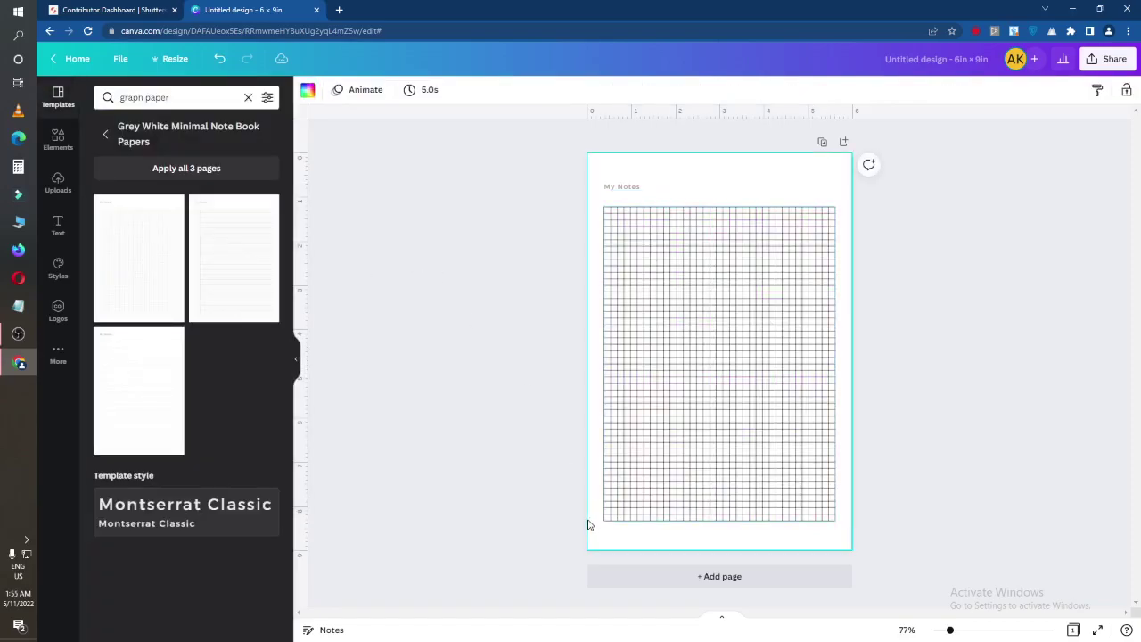
Give the page a dark blue background
click(307, 92)
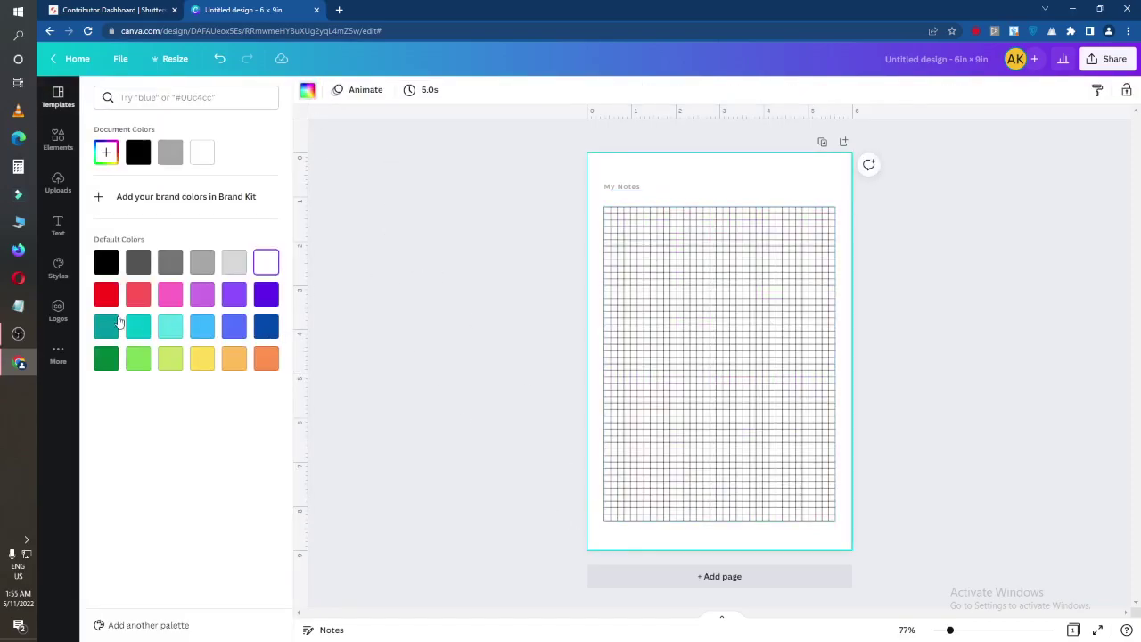
click(137, 294)
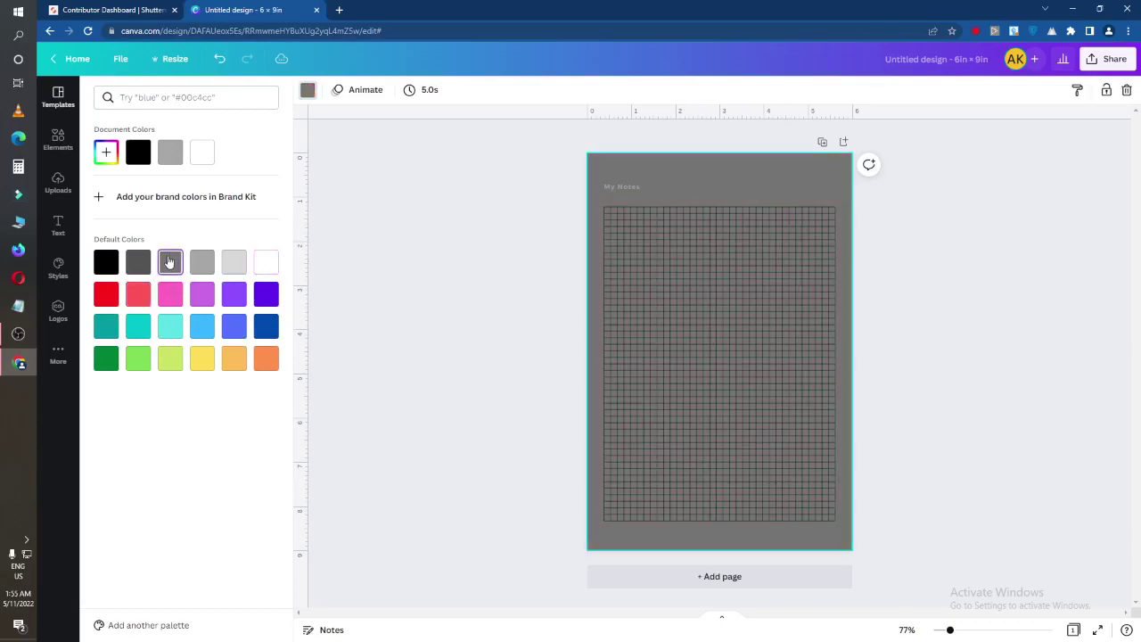
click(266, 295)
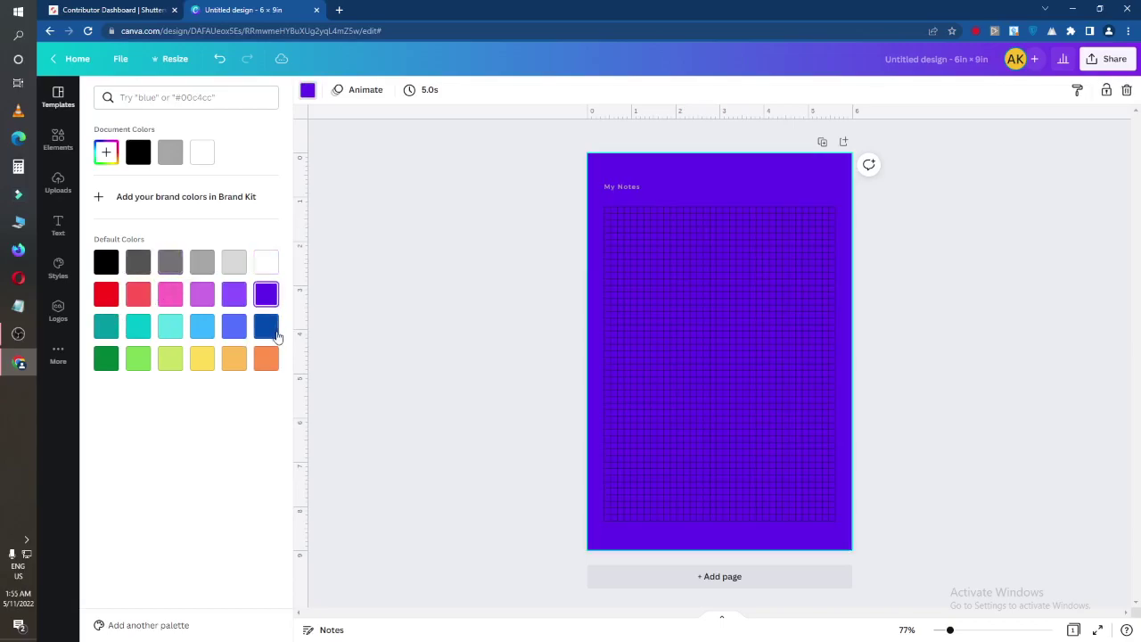
click(266, 327)
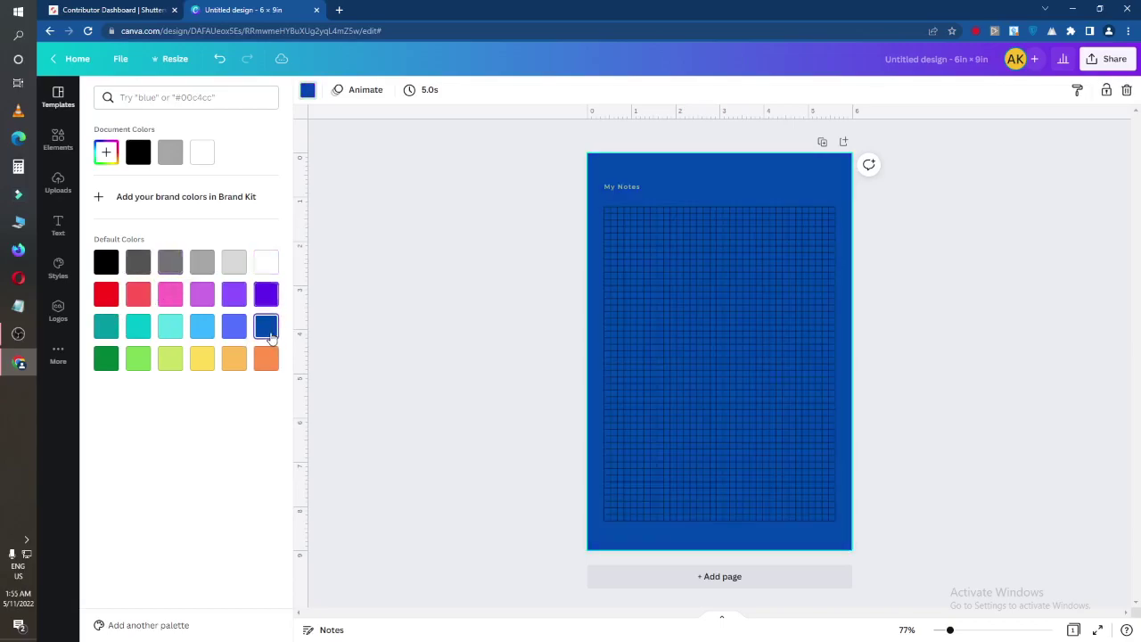
click(476, 264)
Make the grid lines white and delete the My Notes heading
drag(550, 212, 835, 479)
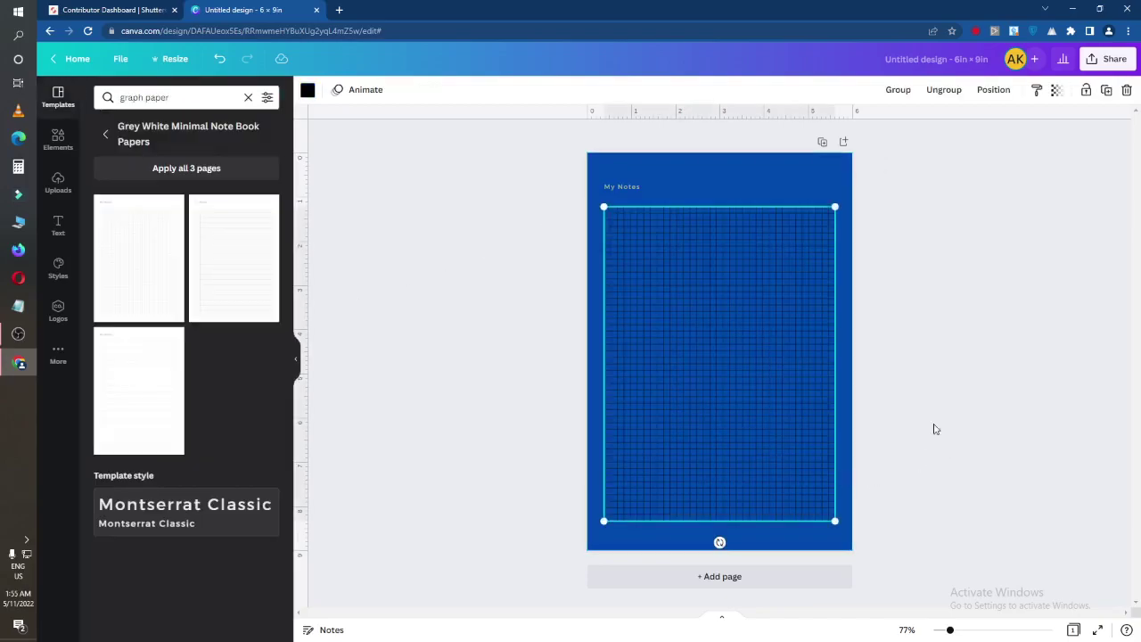
click(307, 90)
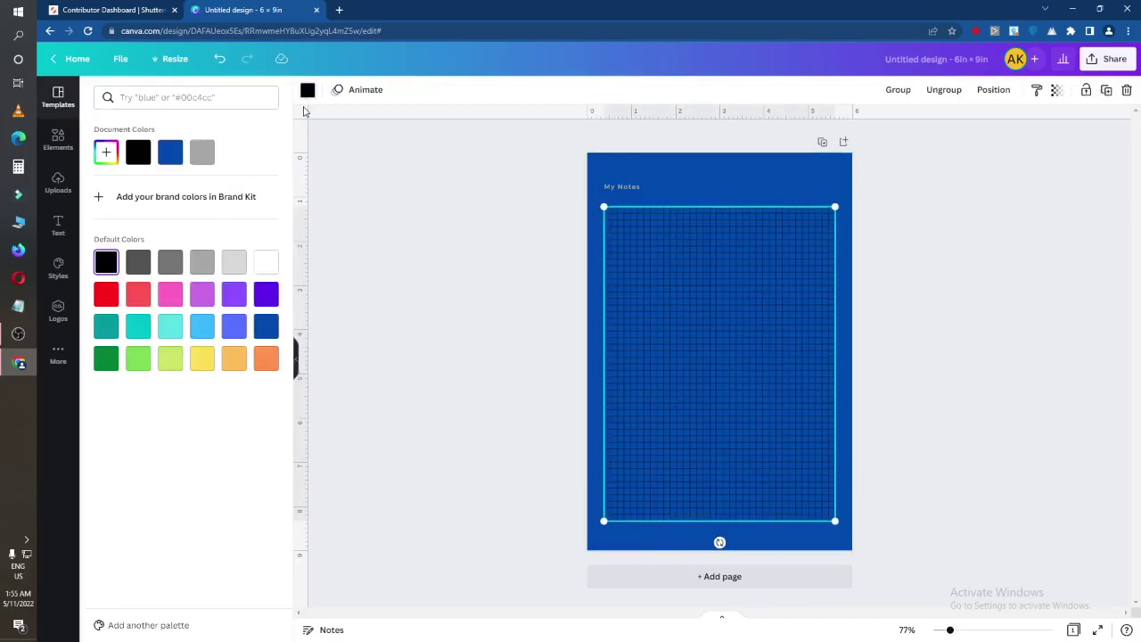
click(266, 262)
click(440, 297)
click(611, 185)
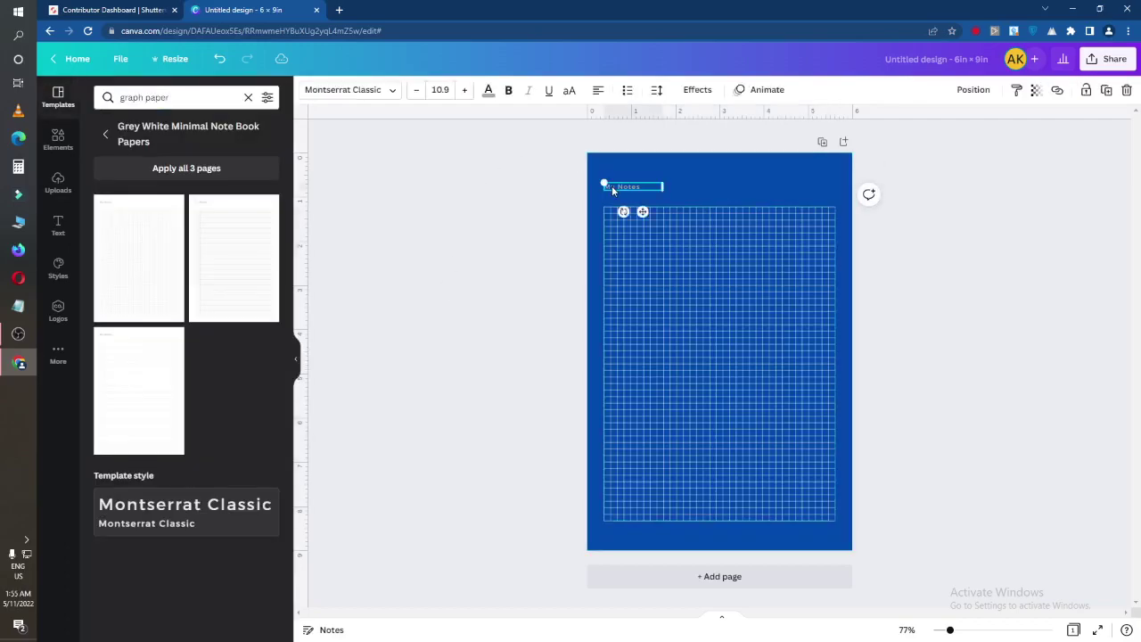
key(Delete)
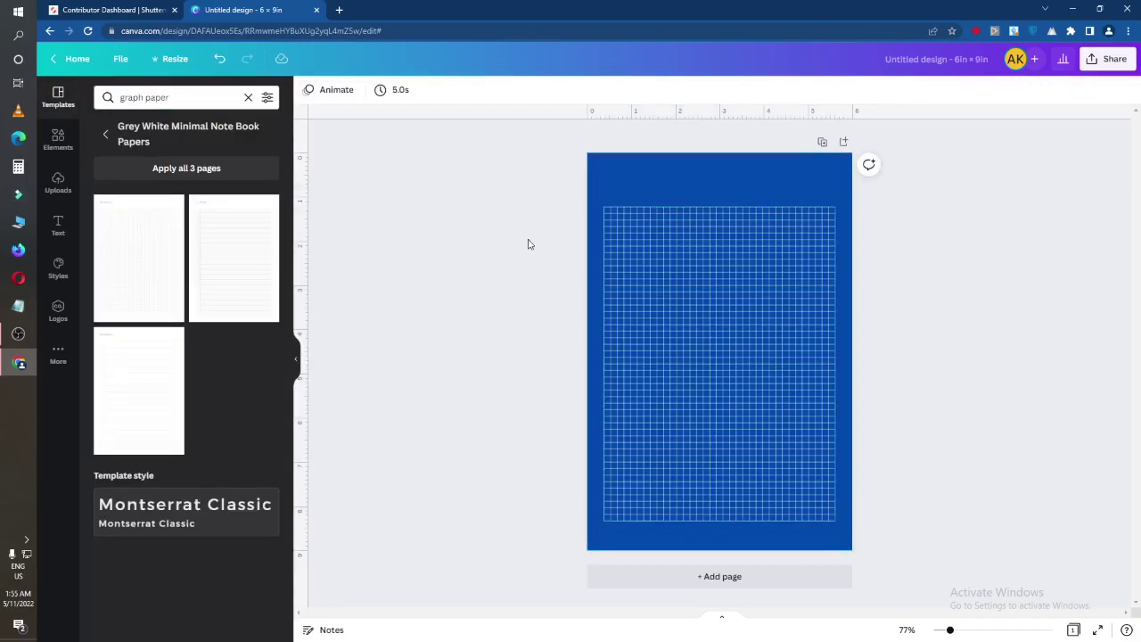
Stretch the white grid toward the top-left and bottom-right page edges
drag(529, 219, 878, 588)
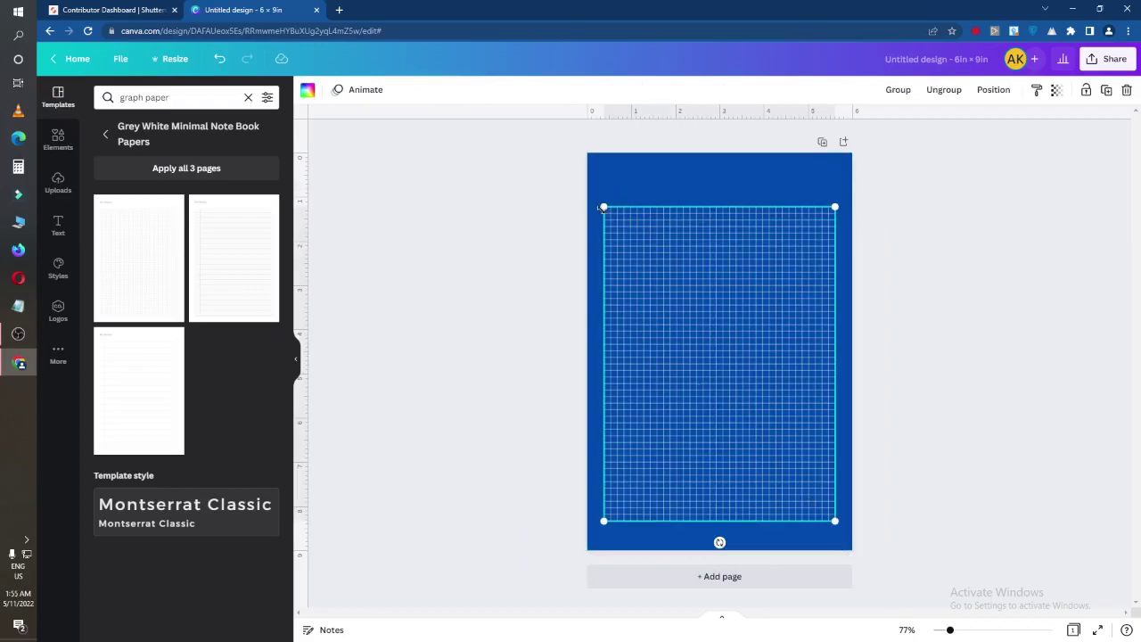
drag(603, 208, 528, 160)
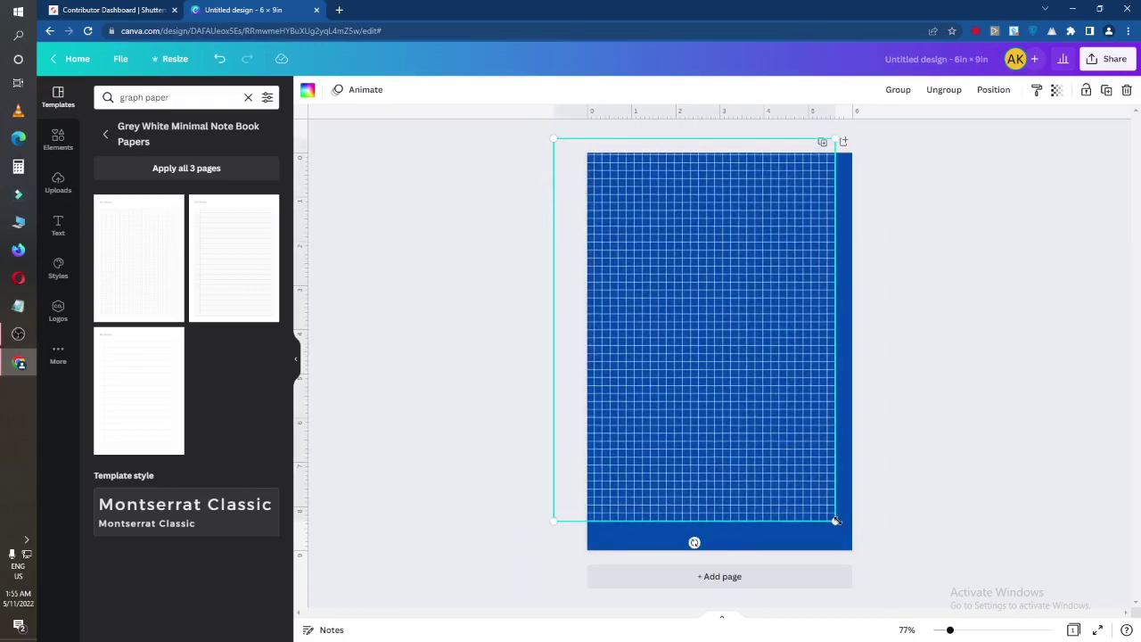
drag(835, 520, 865, 547)
click(967, 532)
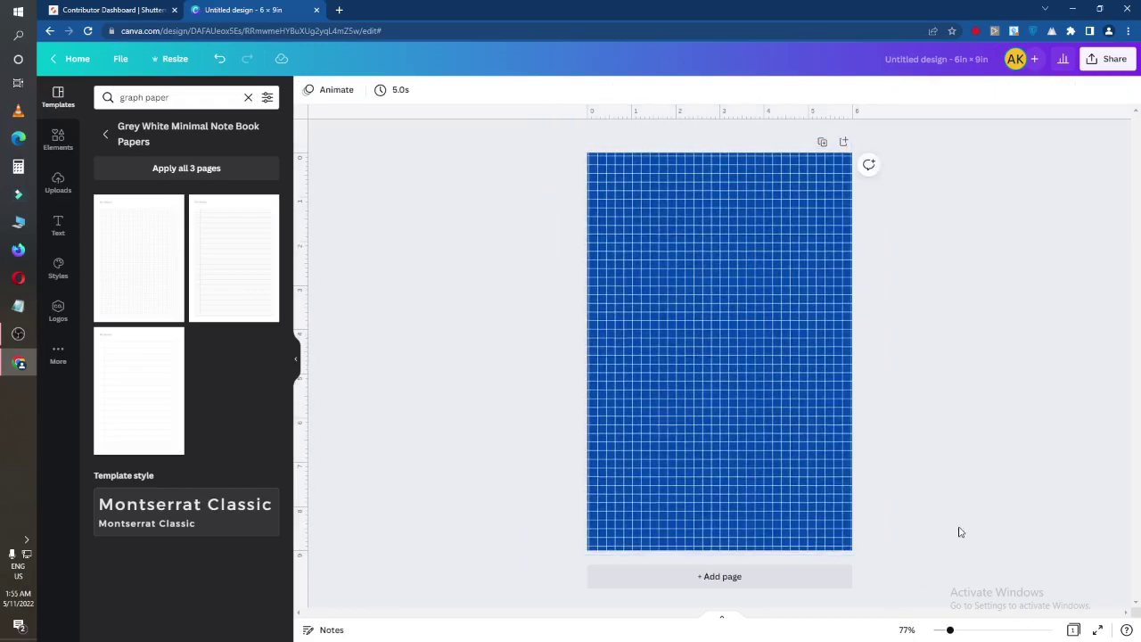
Undo an accidental shrink of the grid so it stays edge to edge
click(714, 311)
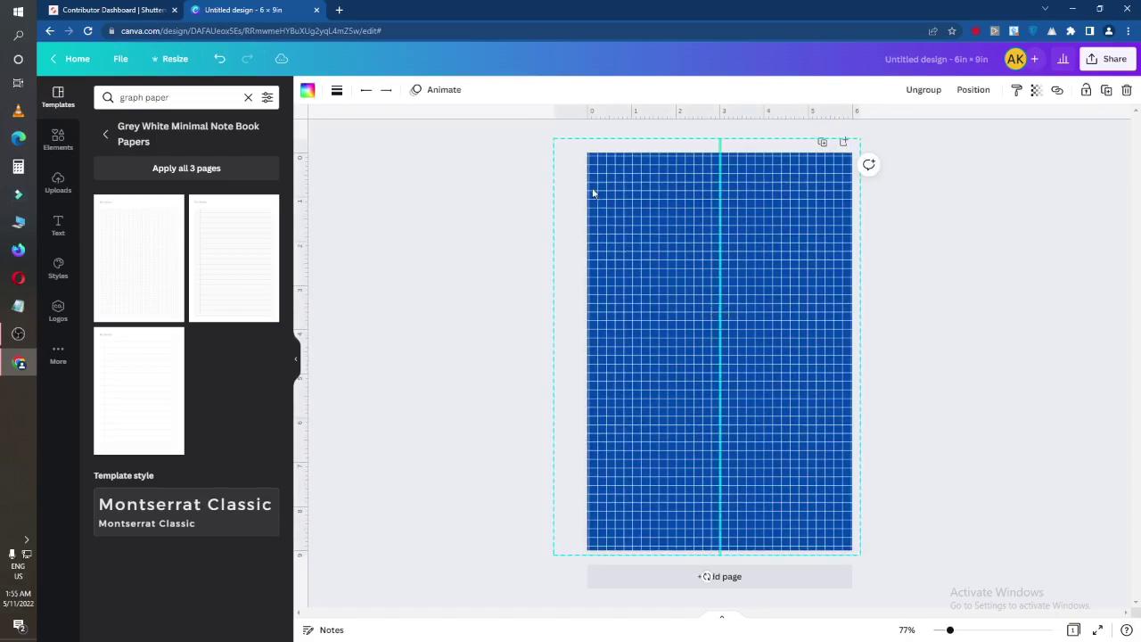
click(543, 153)
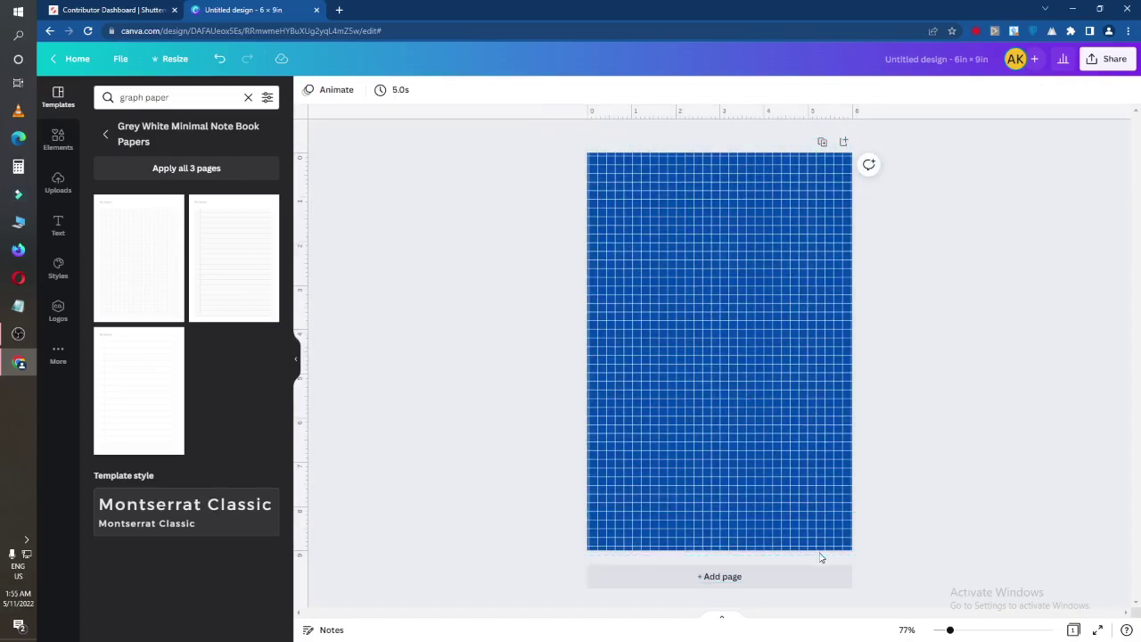
click(850, 547)
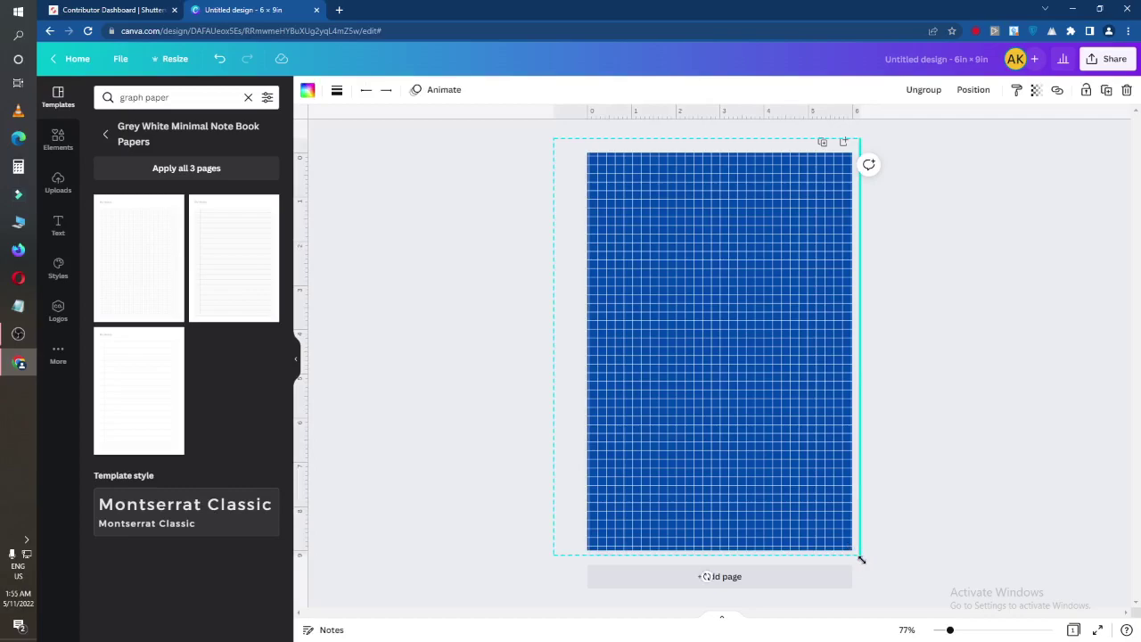
drag(861, 559, 838, 523)
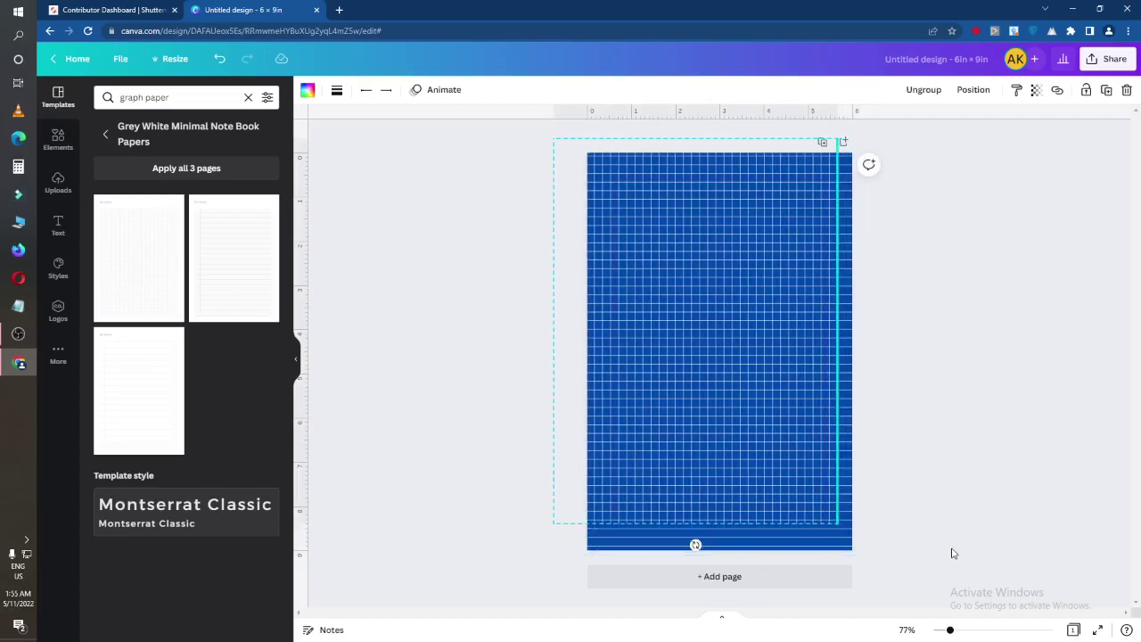
key(ctrl+z)
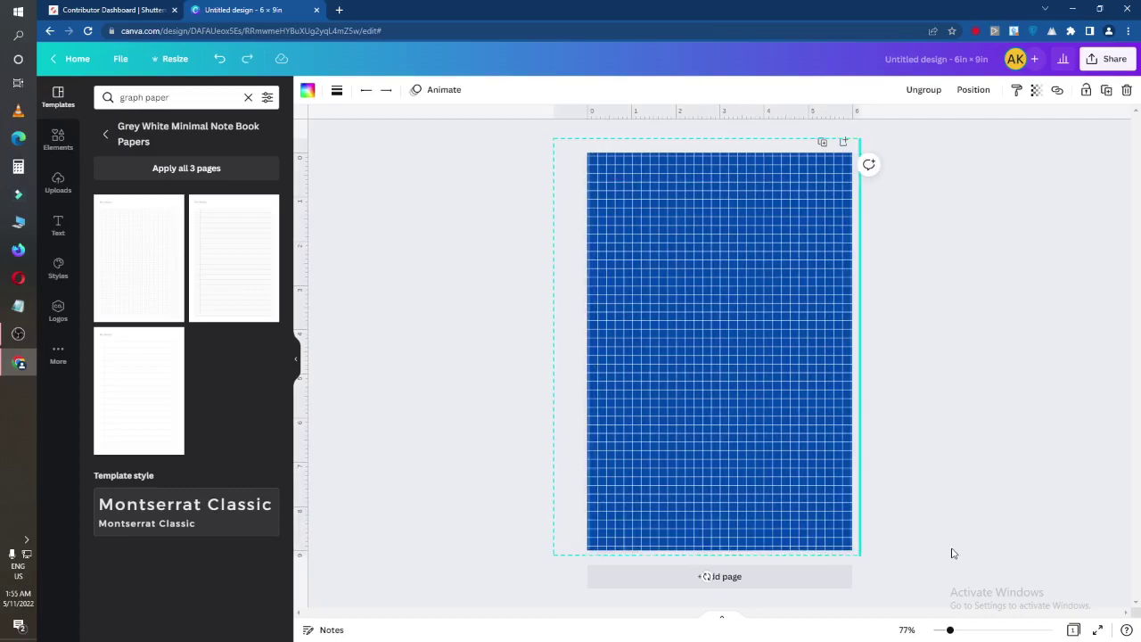
click(469, 414)
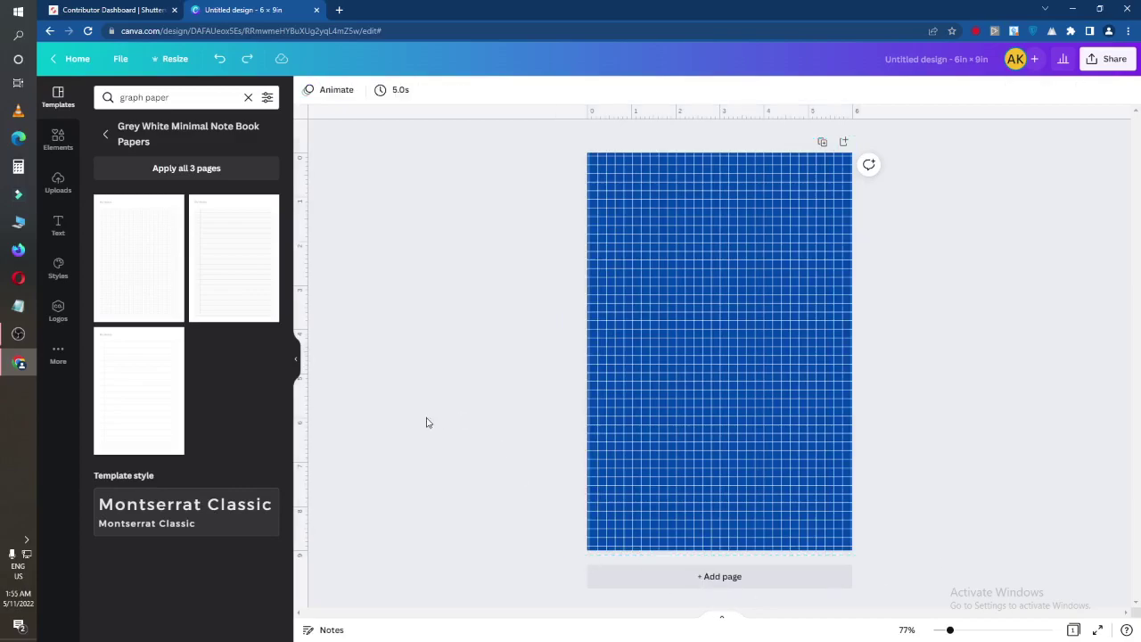
click(17, 335)
click(11, 337)
Search elements for 'shape' and add a square to the page
click(50, 148)
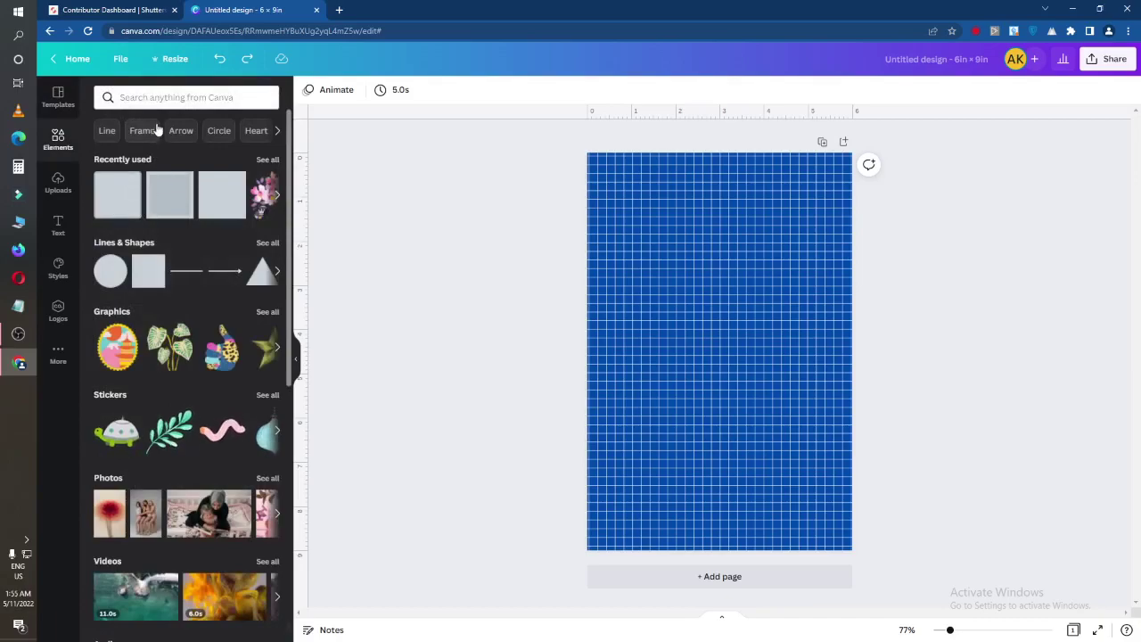
click(167, 98)
click(140, 176)
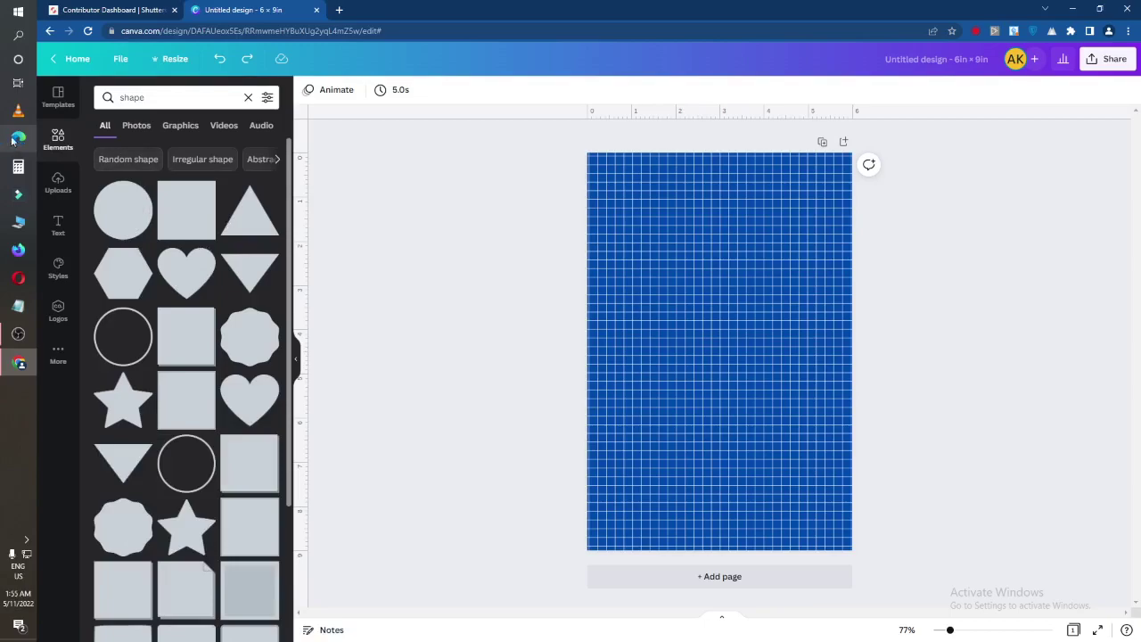
scroll(155, 486, down, 2)
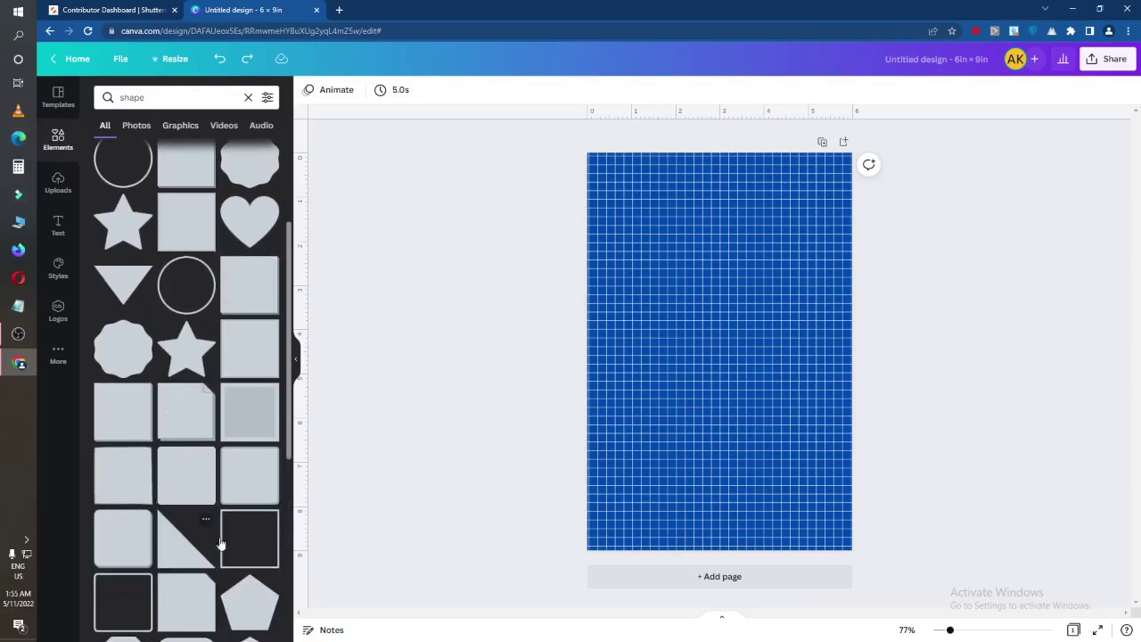
click(252, 481)
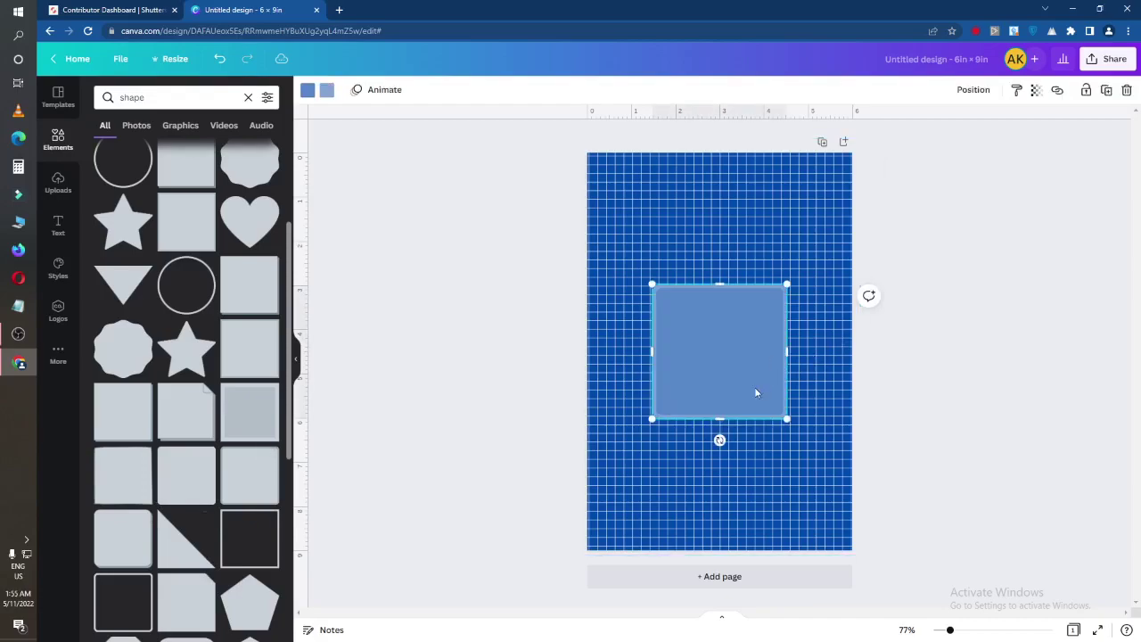
Reshape the square into a roughly 4.9 × 2.4 in rectangle near the top centre
drag(718, 418, 696, 217)
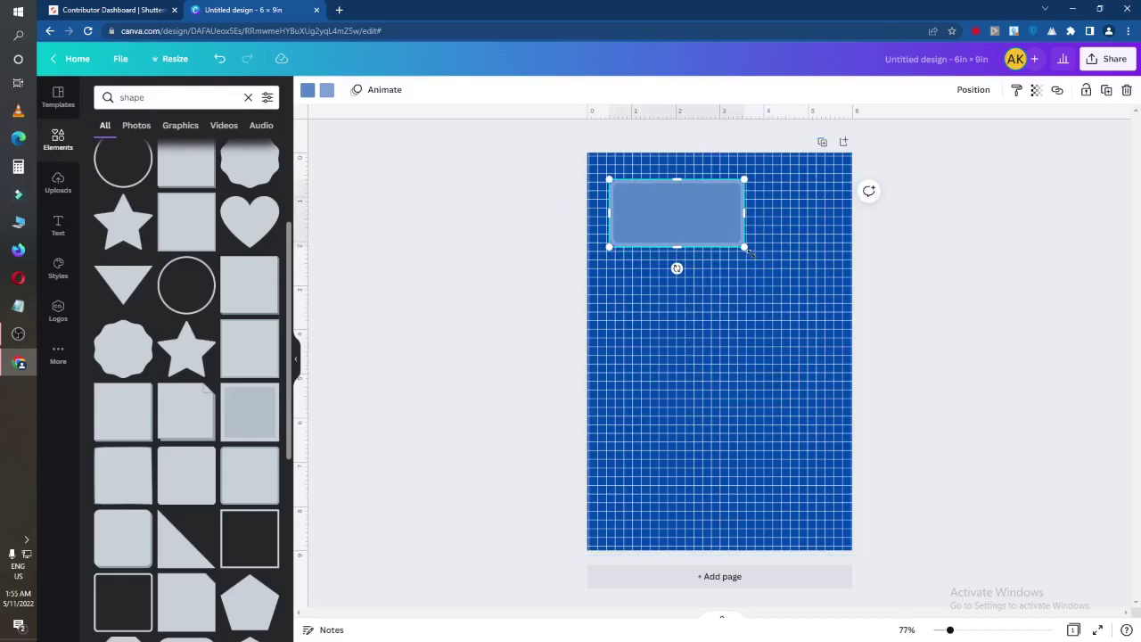
drag(747, 248, 820, 285)
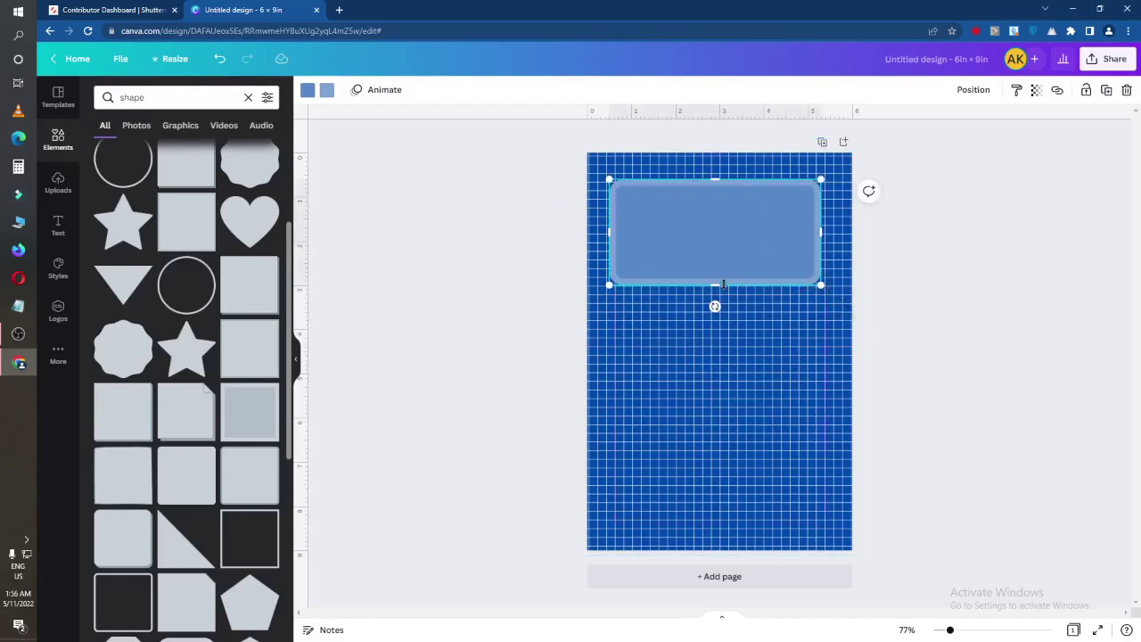
mouse_move(728, 241)
mouse_down()
mouse_move(728, 259)
mouse_move(730, 250)
mouse_up()
click(493, 287)
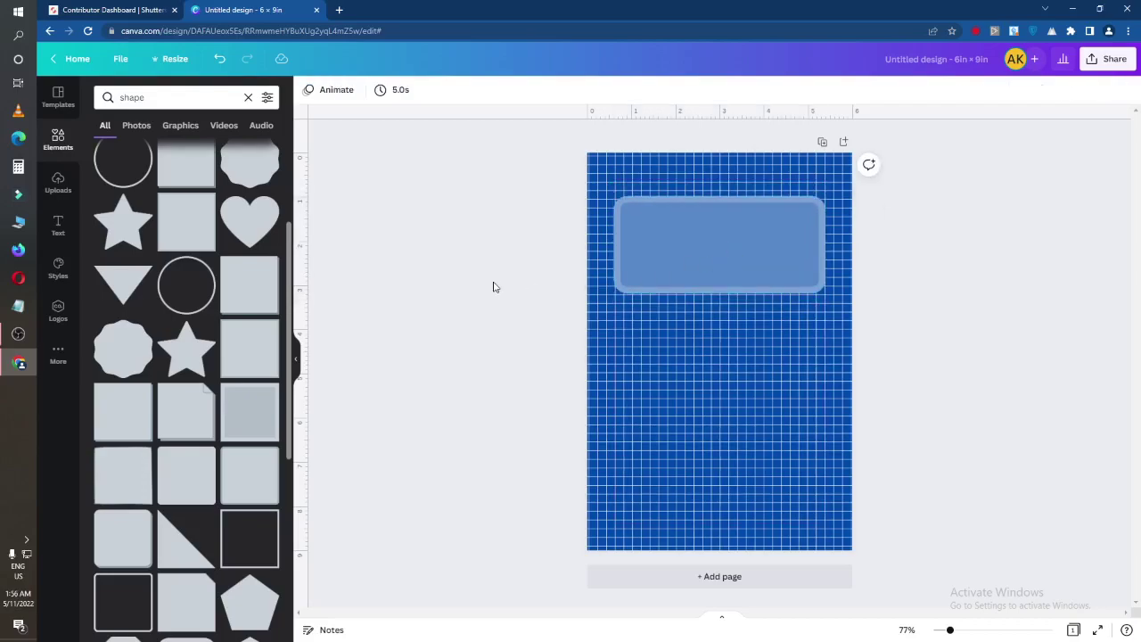
click(56, 183)
Add a 'GRAPH PAPER' heading and move it into the top of the blue rectangle
click(58, 224)
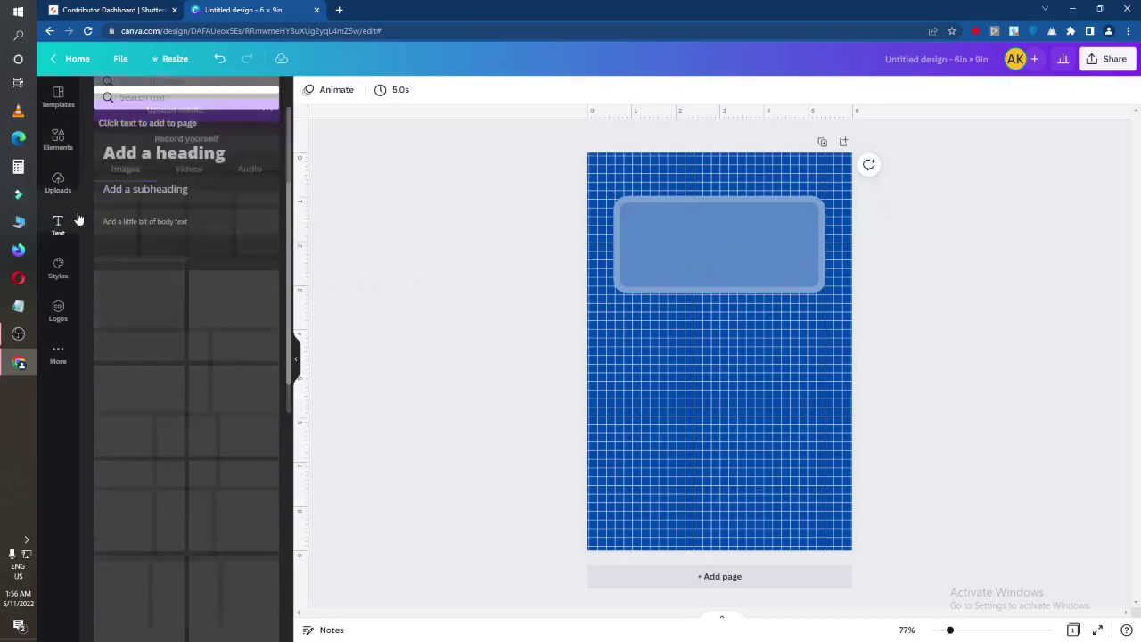
click(210, 154)
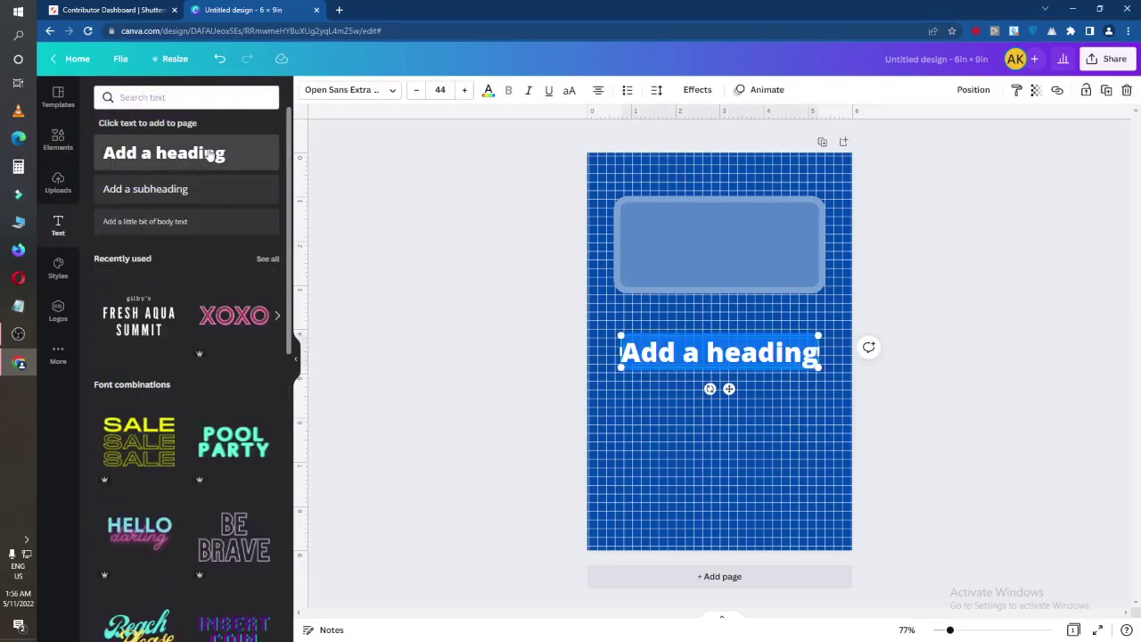
text(GRA)
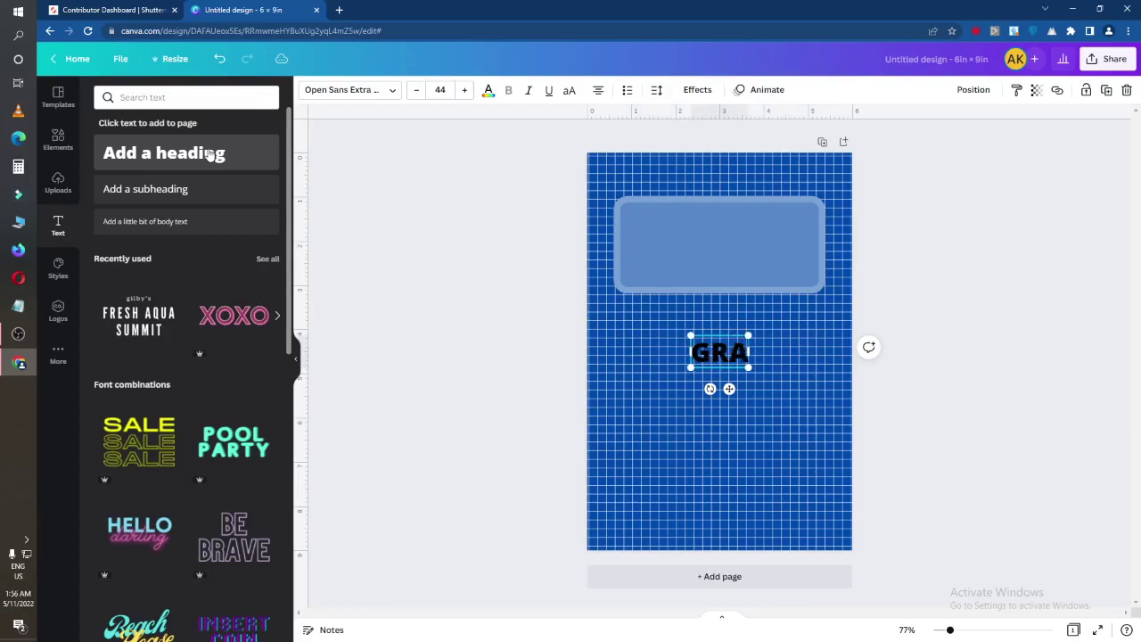
text(PH)
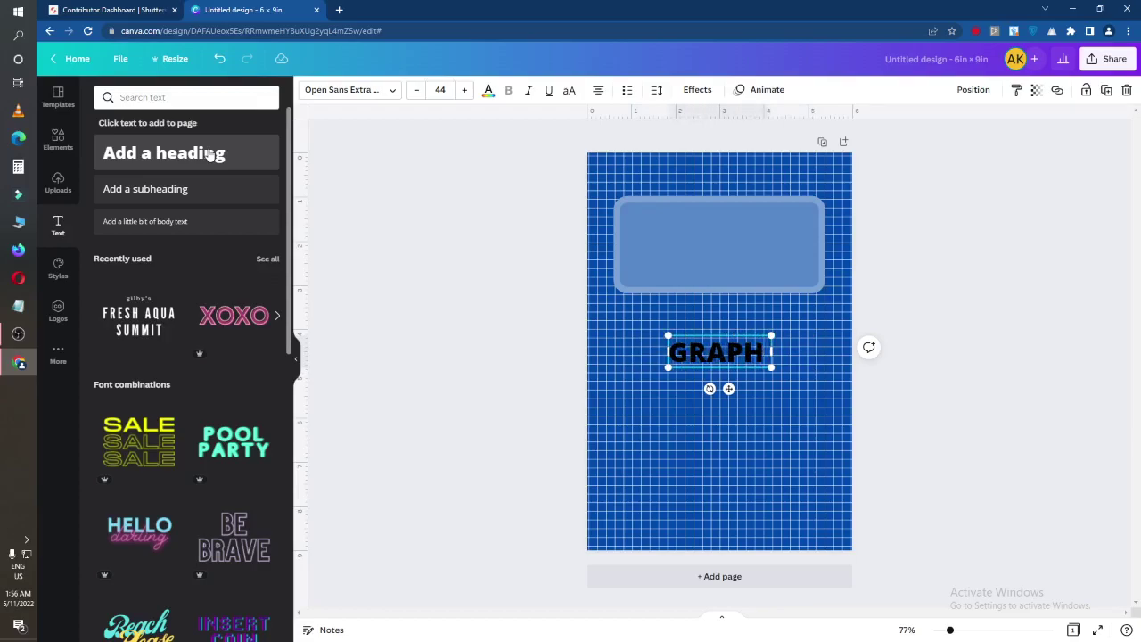
text( PAPER)
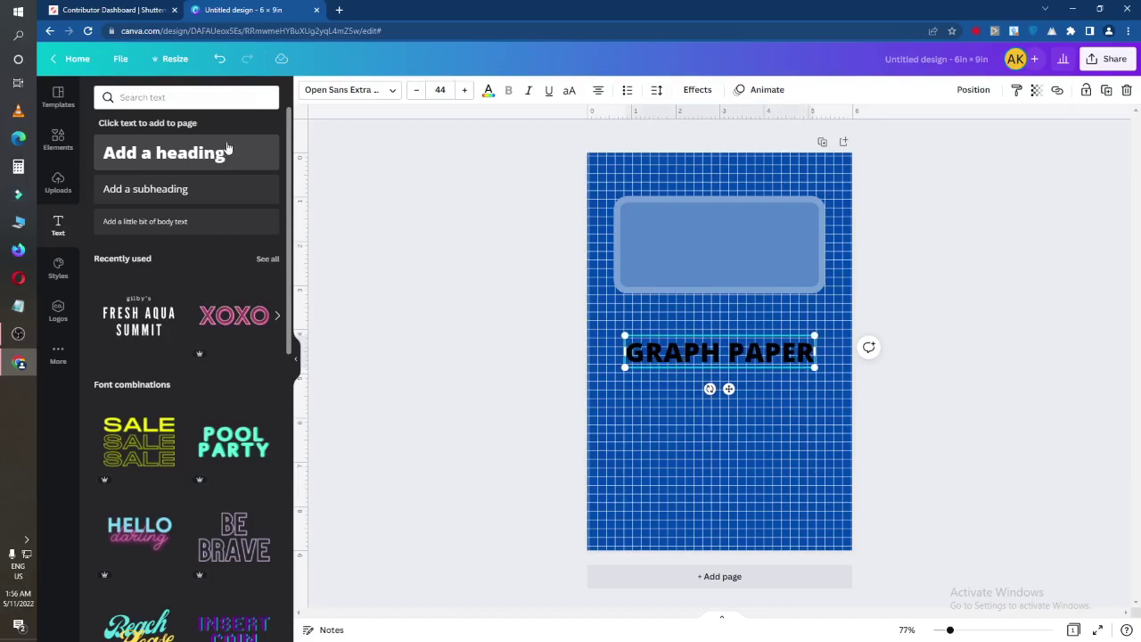
click(386, 339)
drag(650, 355, 671, 233)
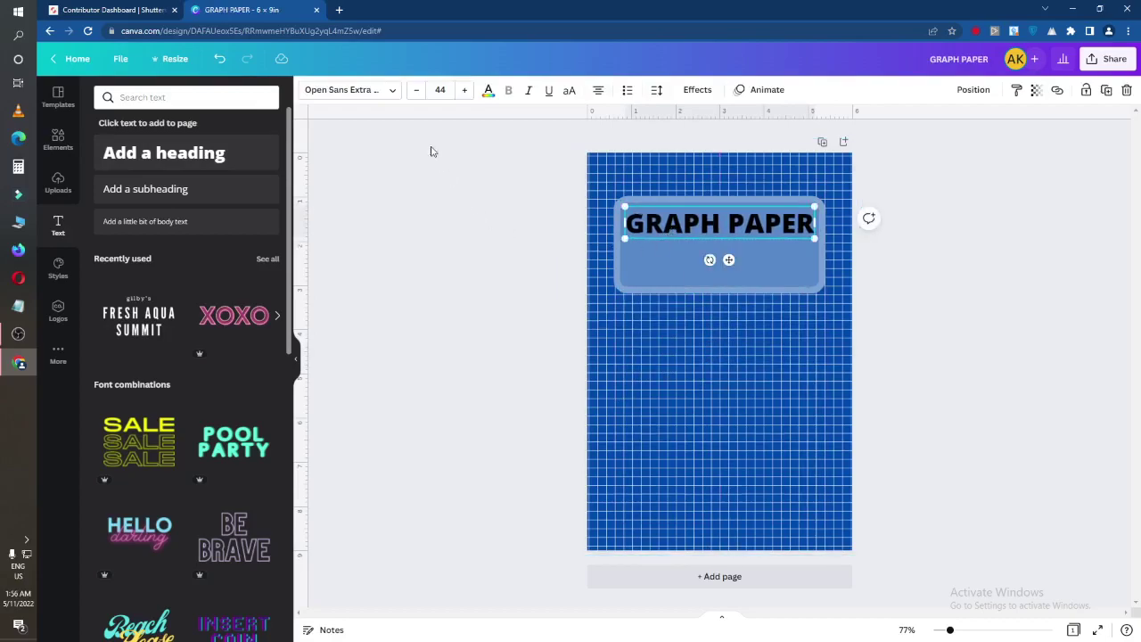
Make the GRAPH PAPER heading white and nudge it slightly higher
click(487, 91)
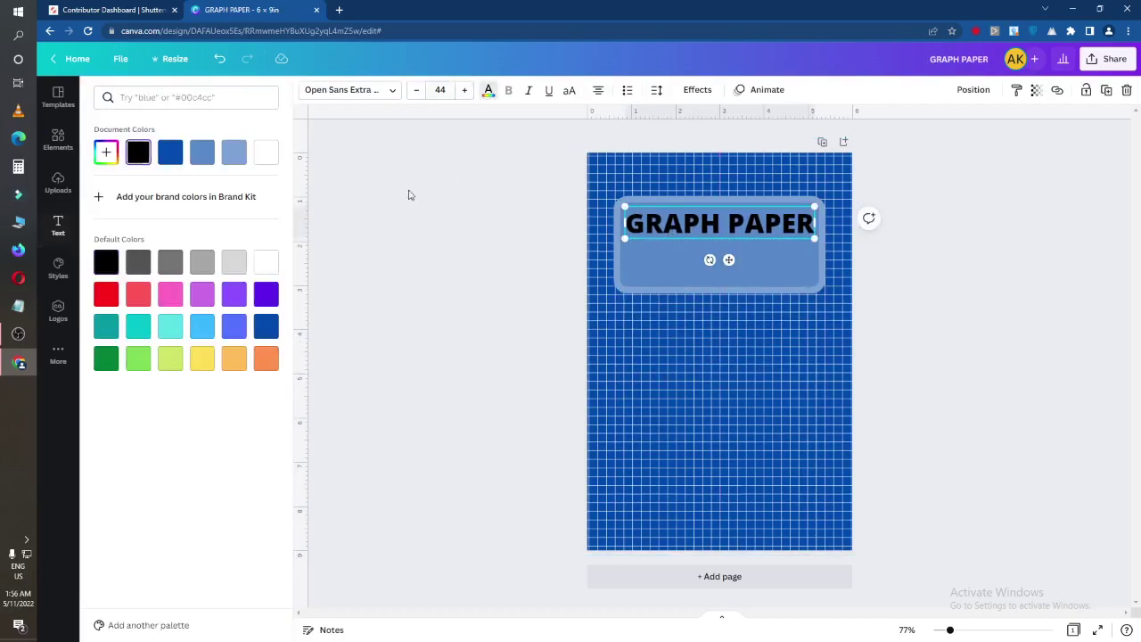
click(266, 261)
click(478, 247)
drag(666, 231, 666, 229)
click(526, 273)
Give the label rectangle a dark brown #663D1F border using a custom colour
click(631, 259)
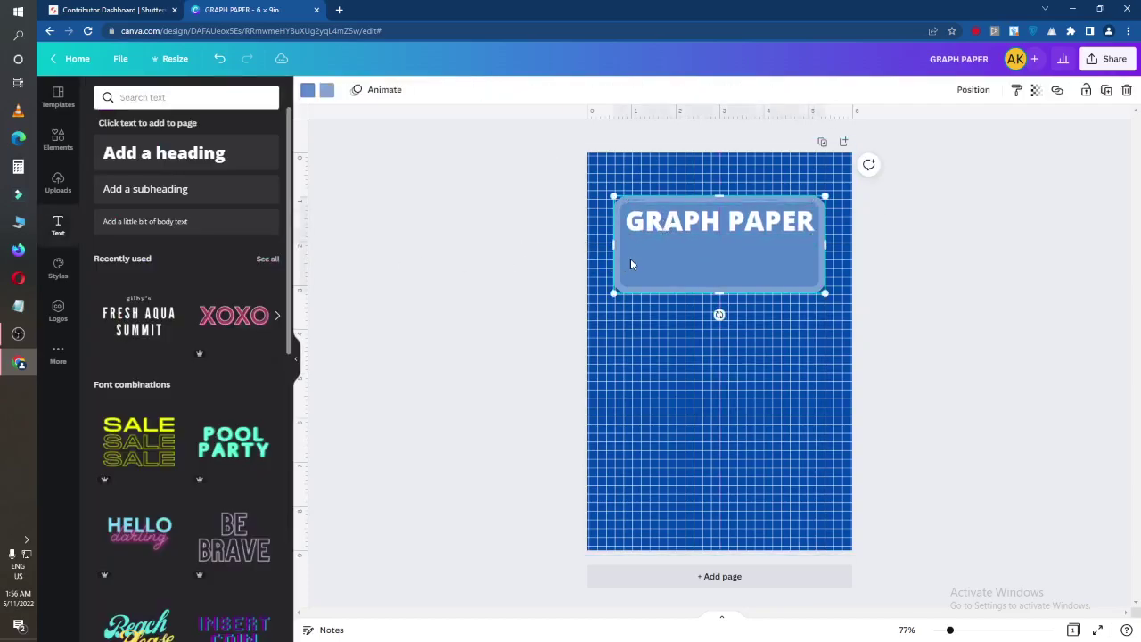
click(327, 90)
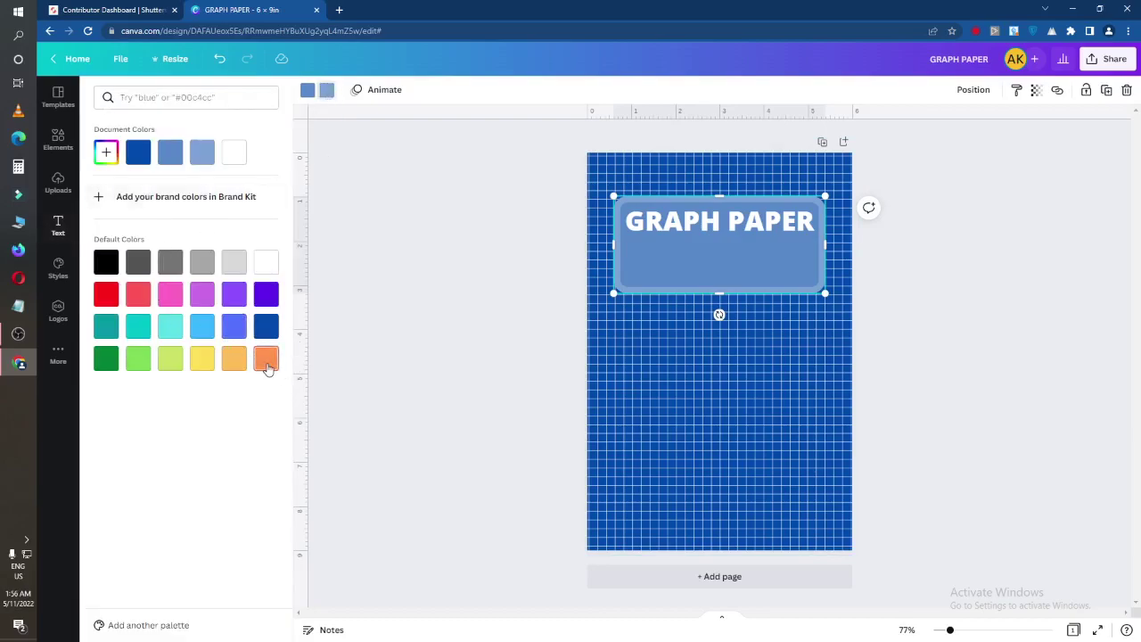
click(108, 327)
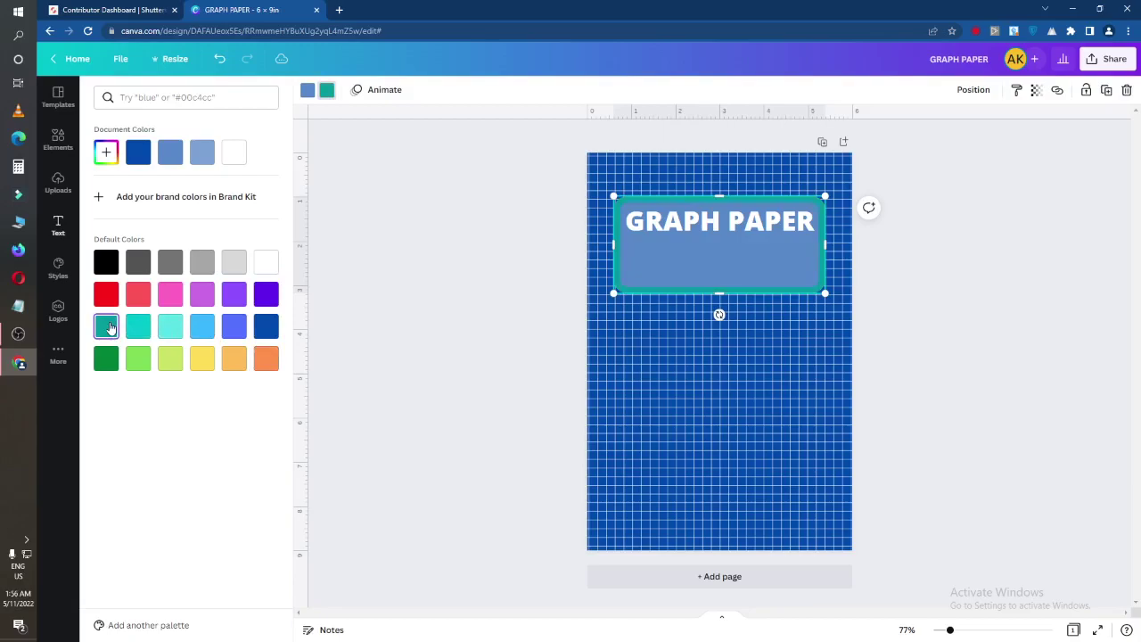
click(106, 154)
drag(123, 257, 214, 218)
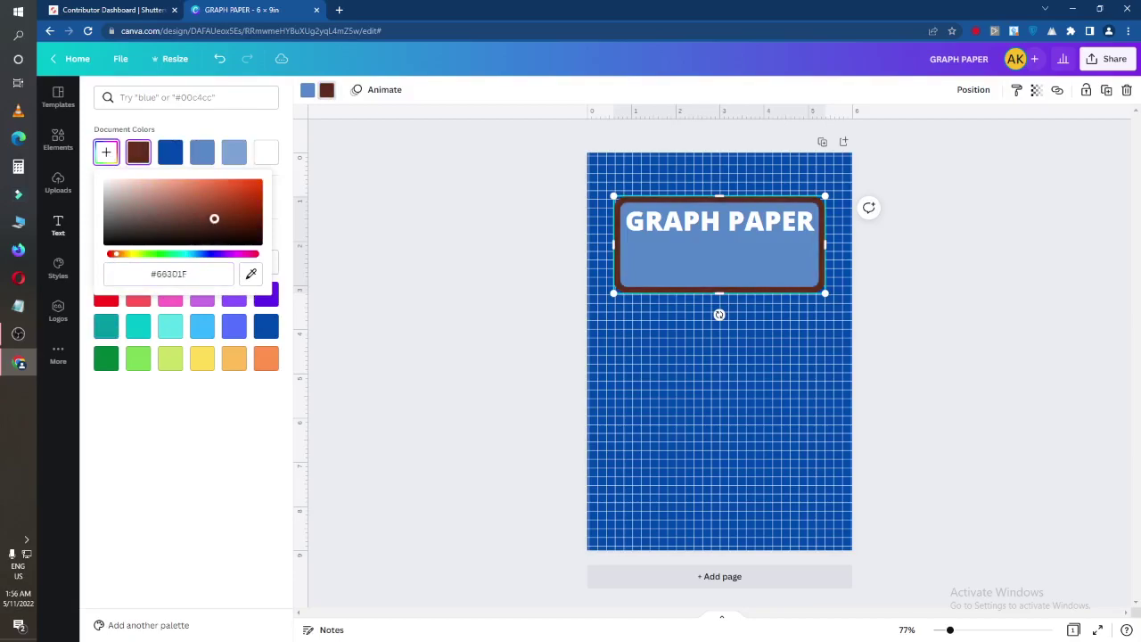
click(558, 234)
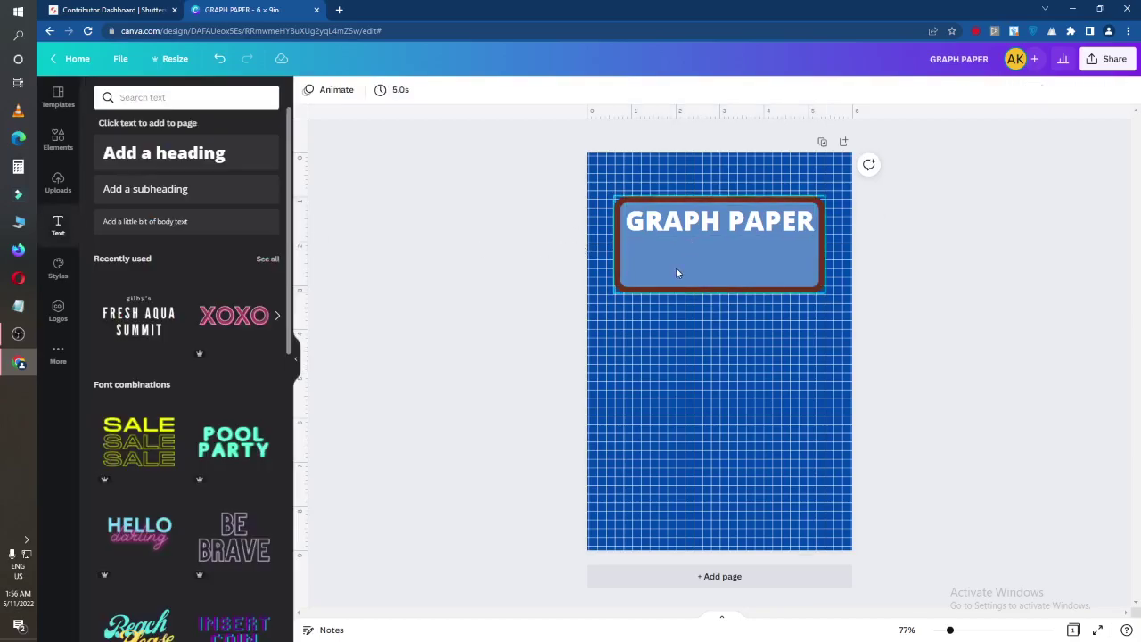
click(308, 91)
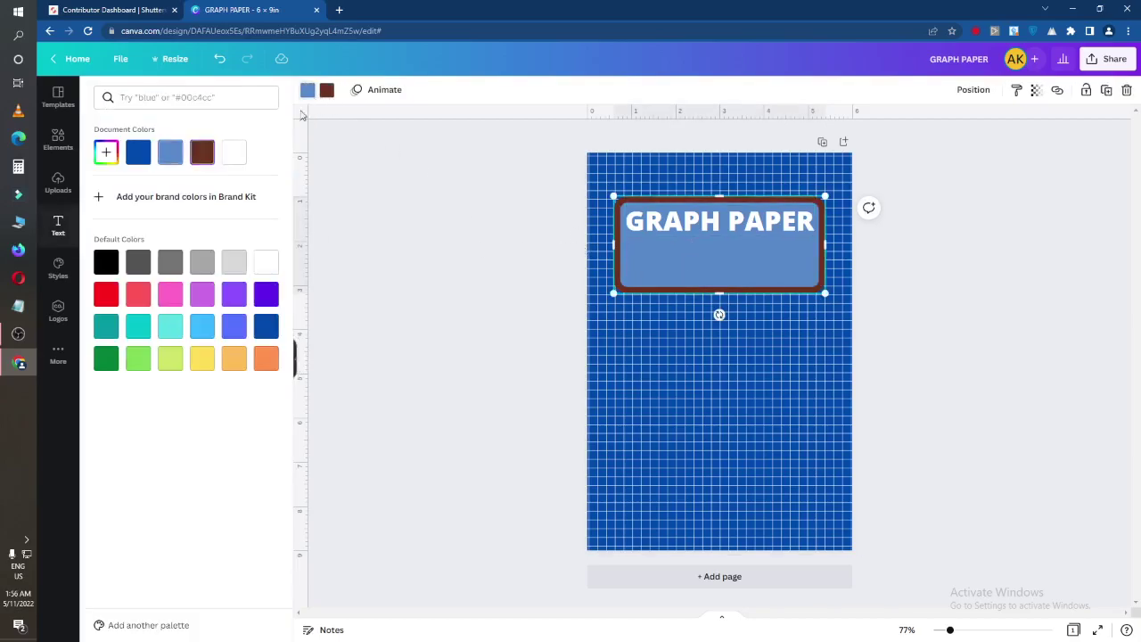
Fill the label white, make the GRAPH PAPER title black, and shrink it slightly
click(274, 268)
click(427, 272)
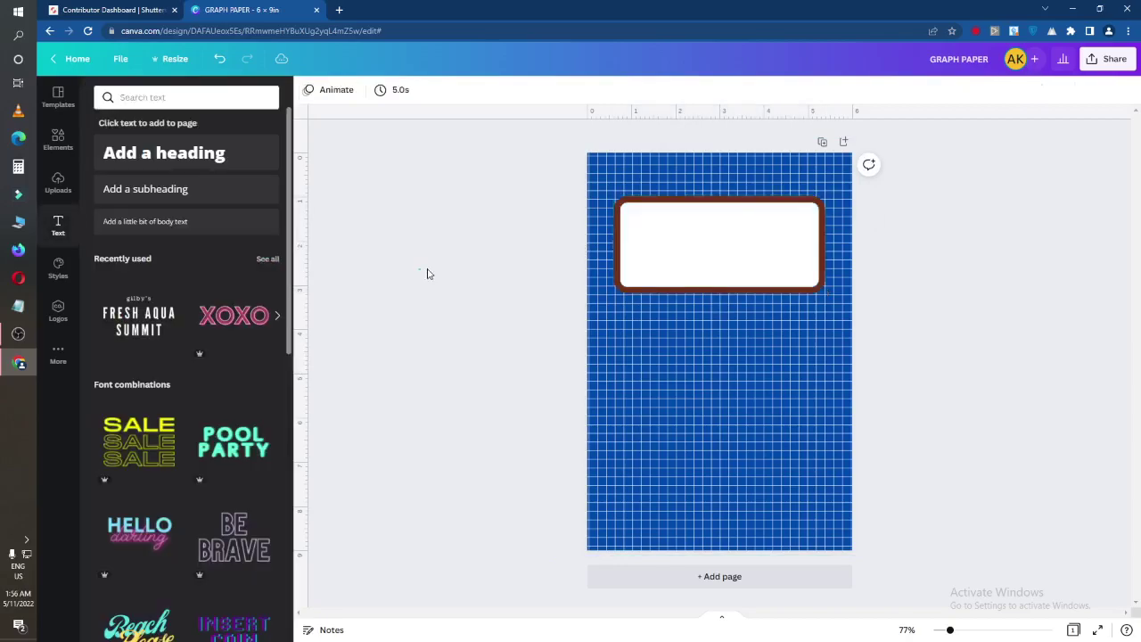
click(687, 230)
click(488, 91)
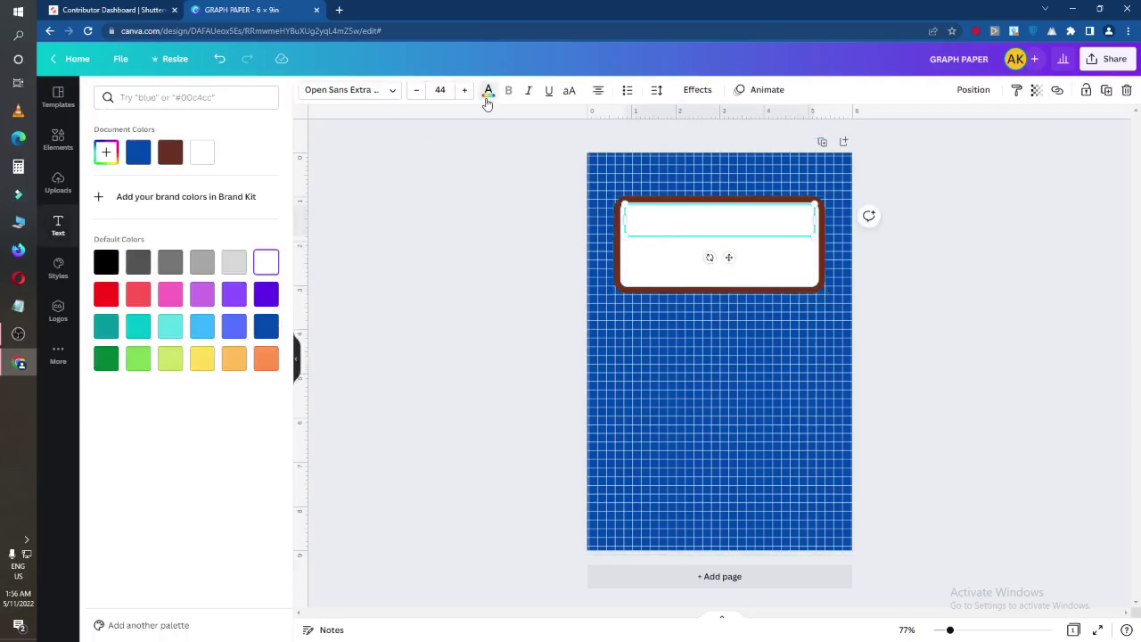
click(104, 269)
click(365, 263)
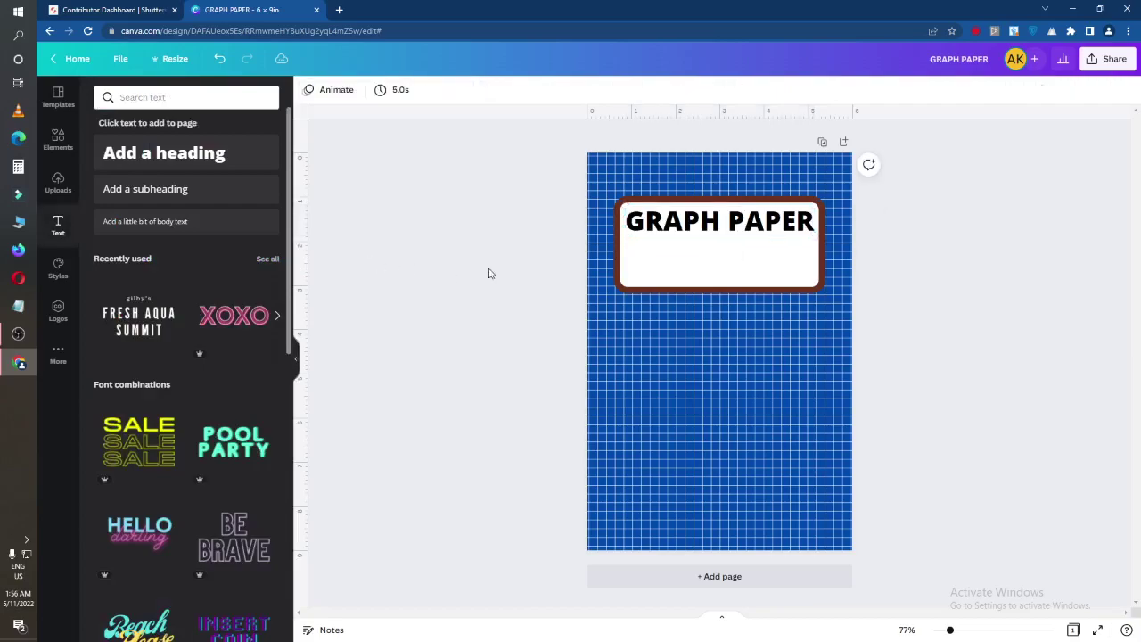
click(677, 227)
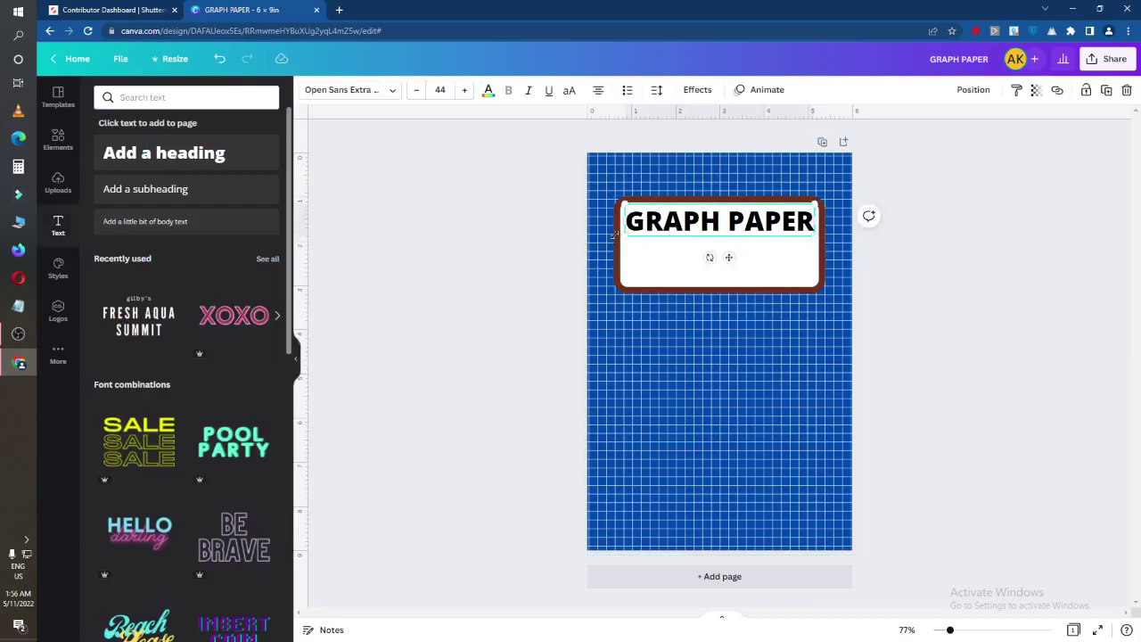
drag(627, 230, 678, 227)
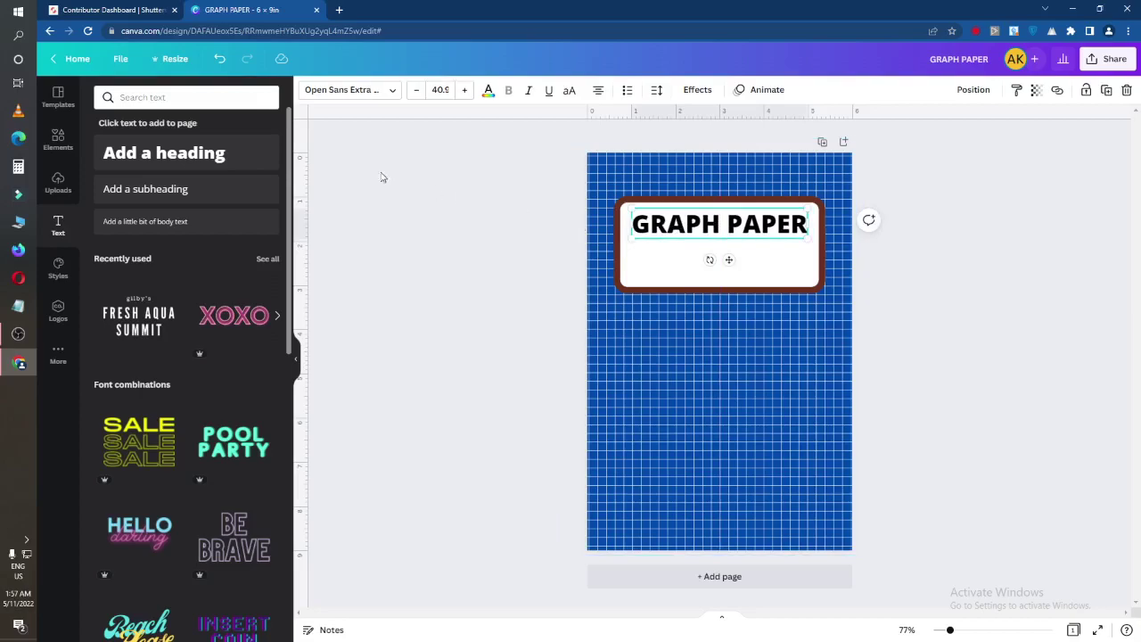
Set the title font to Lovelo, enlarge it to about 43.3, and centre it in the label
click(382, 94)
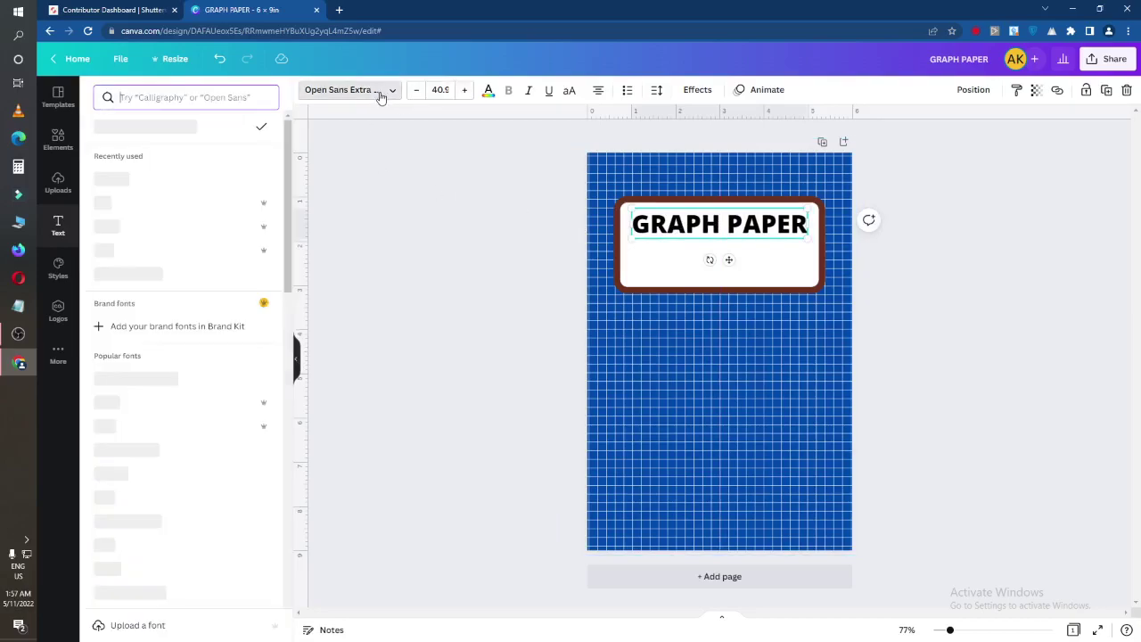
click(198, 189)
click(459, 233)
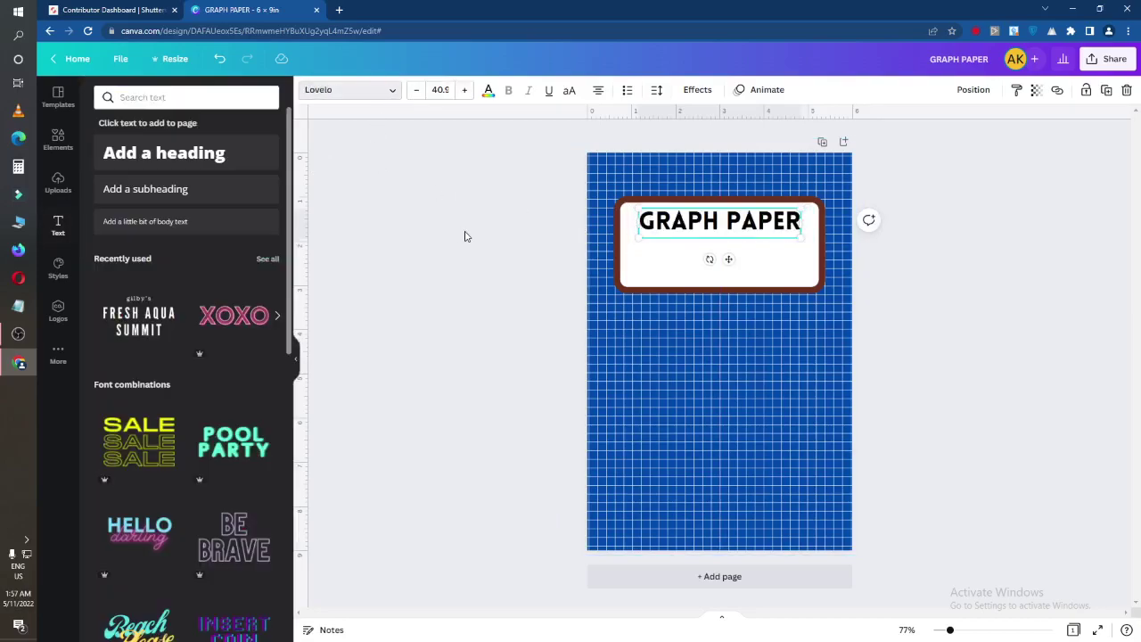
click(724, 234)
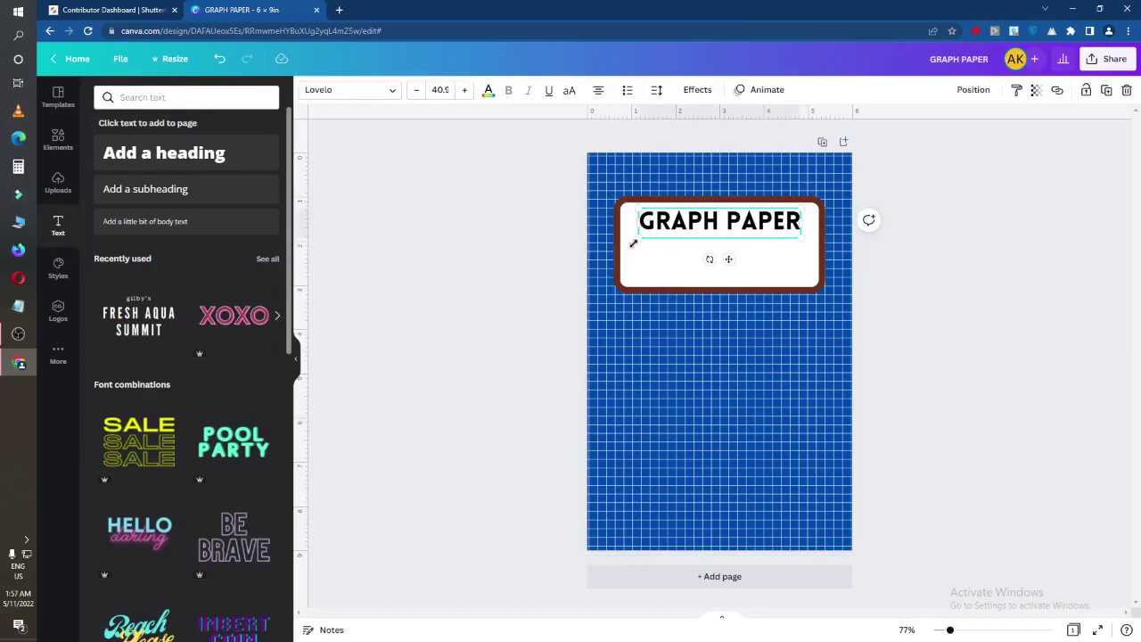
drag(636, 238, 628, 240)
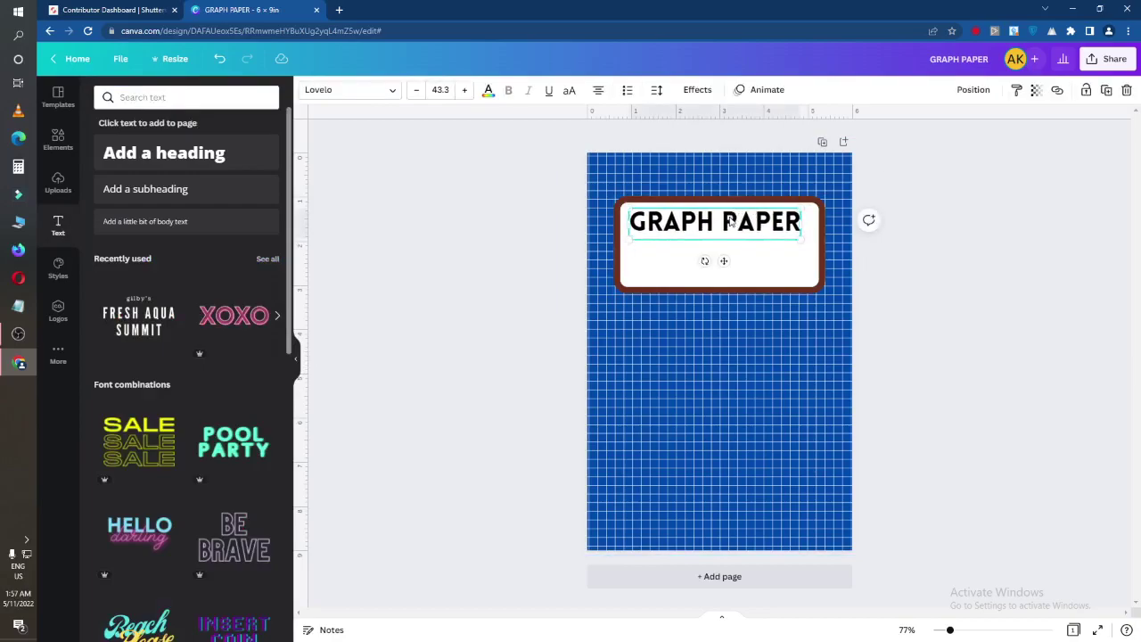
drag(729, 220, 734, 216)
click(501, 283)
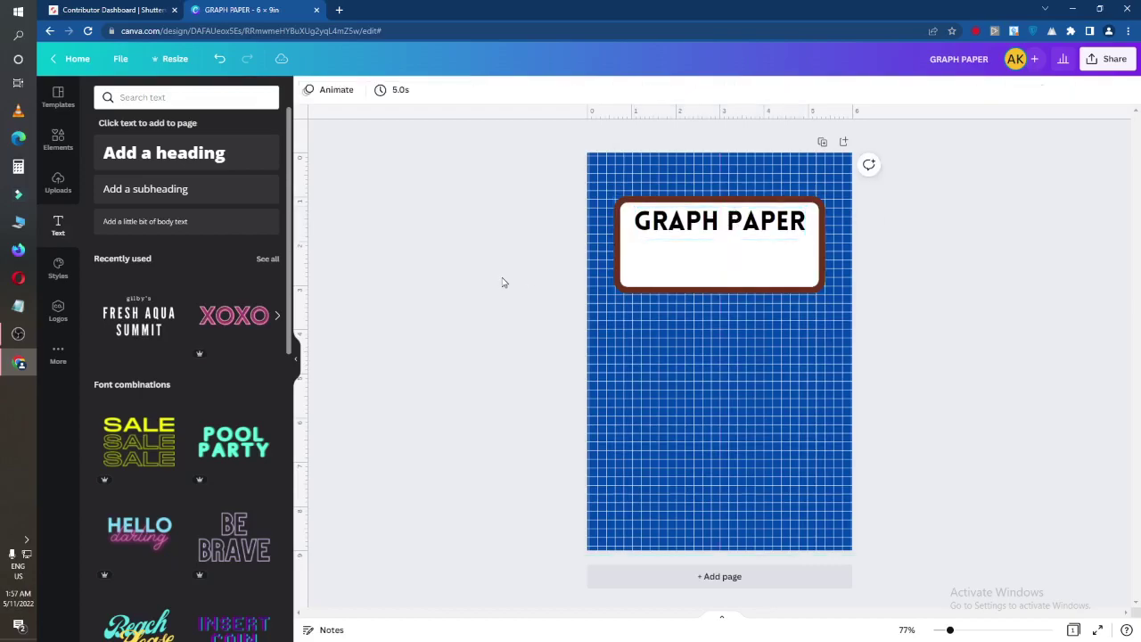
Search elements for 'LINE' and add a solid line below the GRAPH PAPER title
click(56, 150)
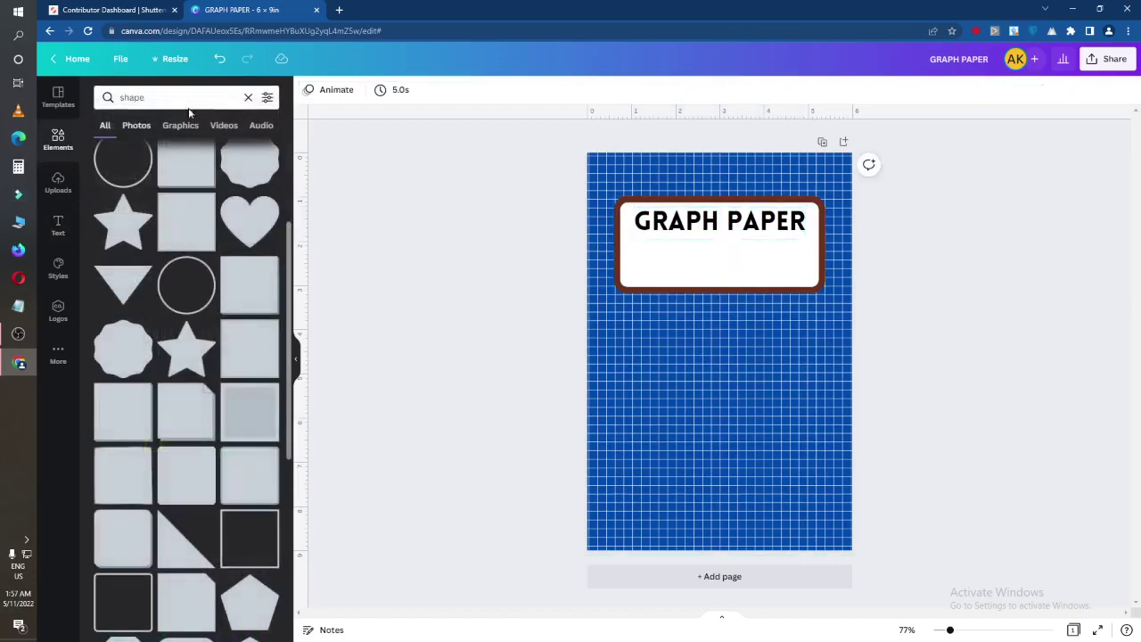
click(247, 97)
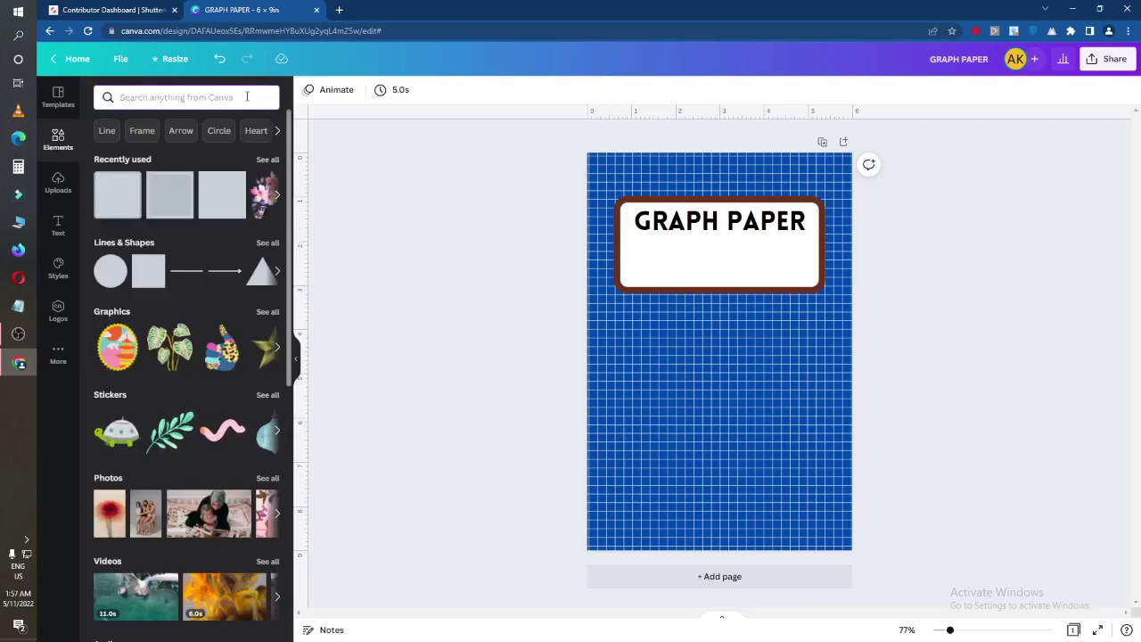
click(247, 96)
text(LINE)
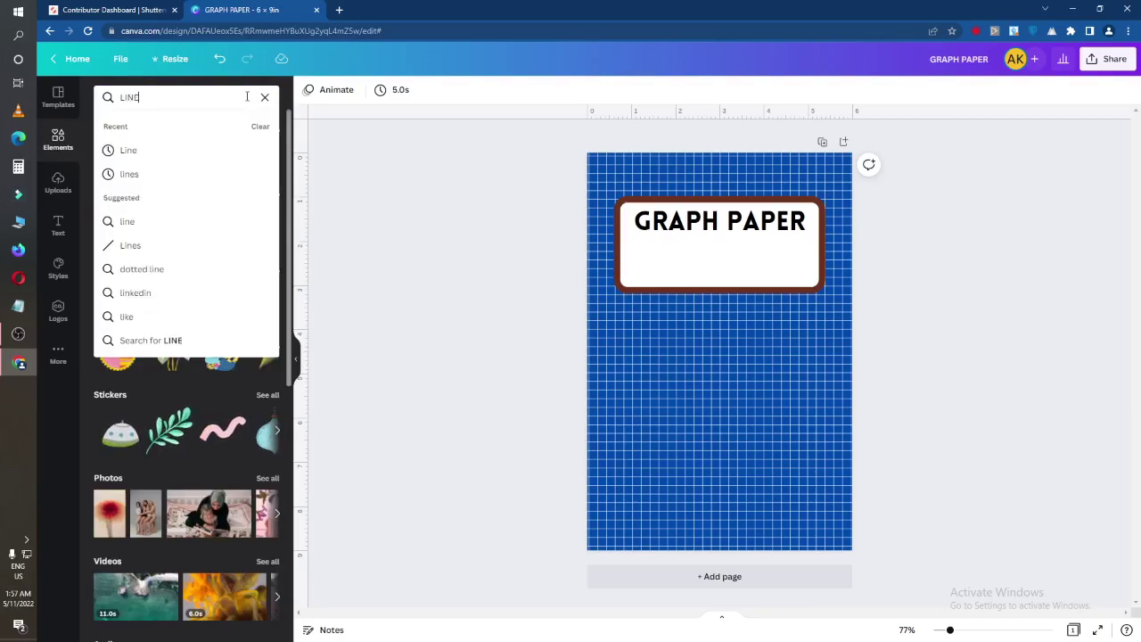
key(Return)
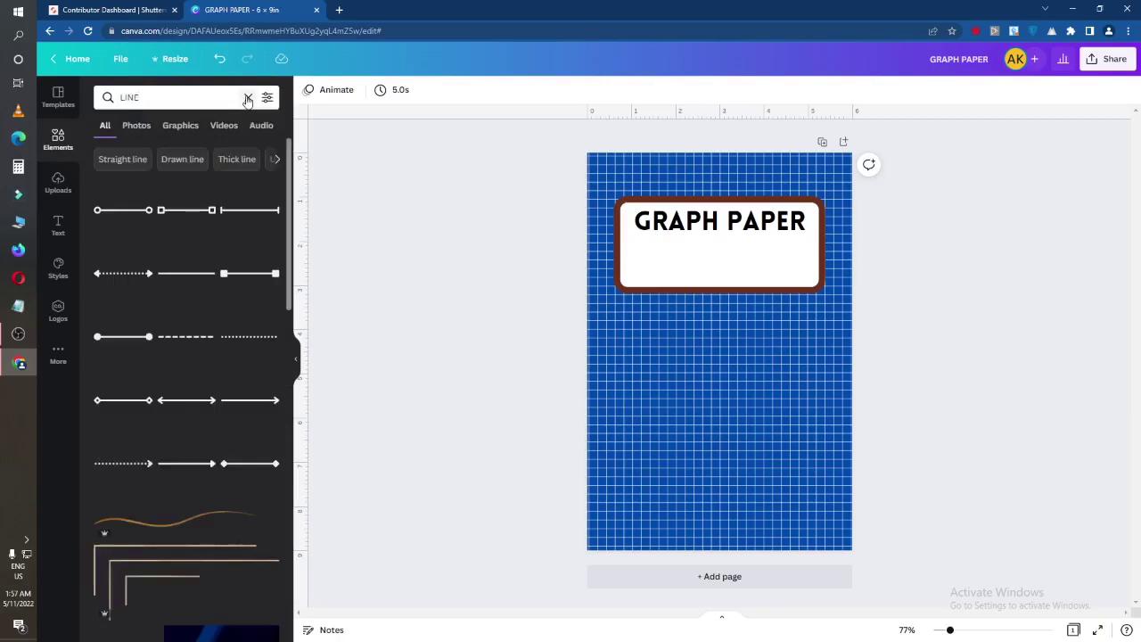
click(197, 276)
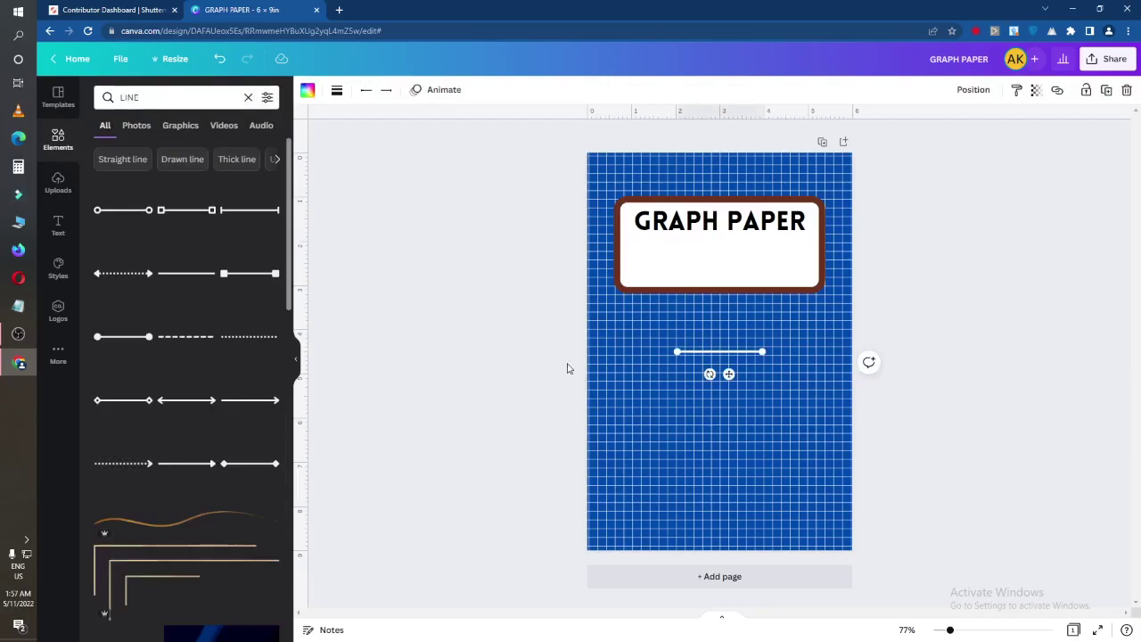
drag(695, 350, 652, 243)
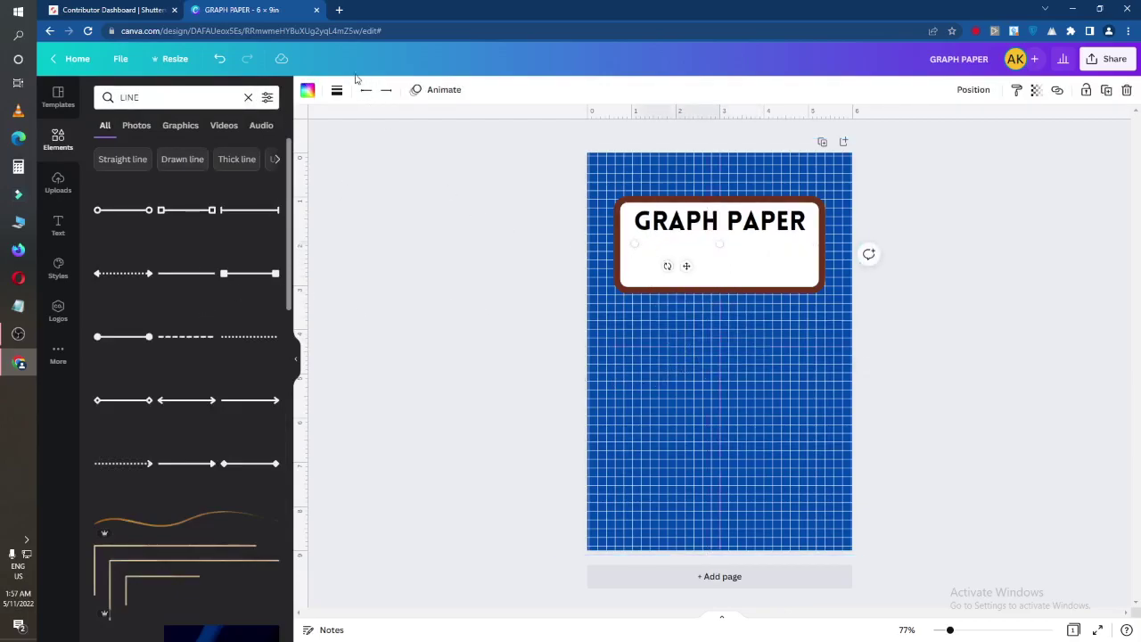
Make the line black at weight 3, align it under the title, and lower the title onto it
click(306, 91)
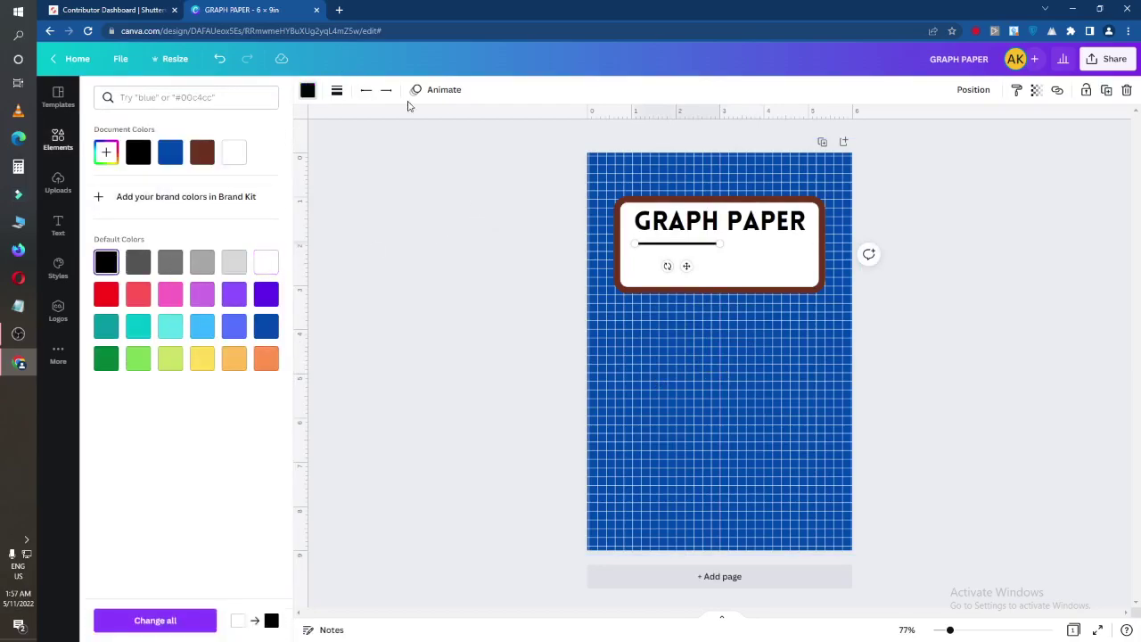
click(337, 90)
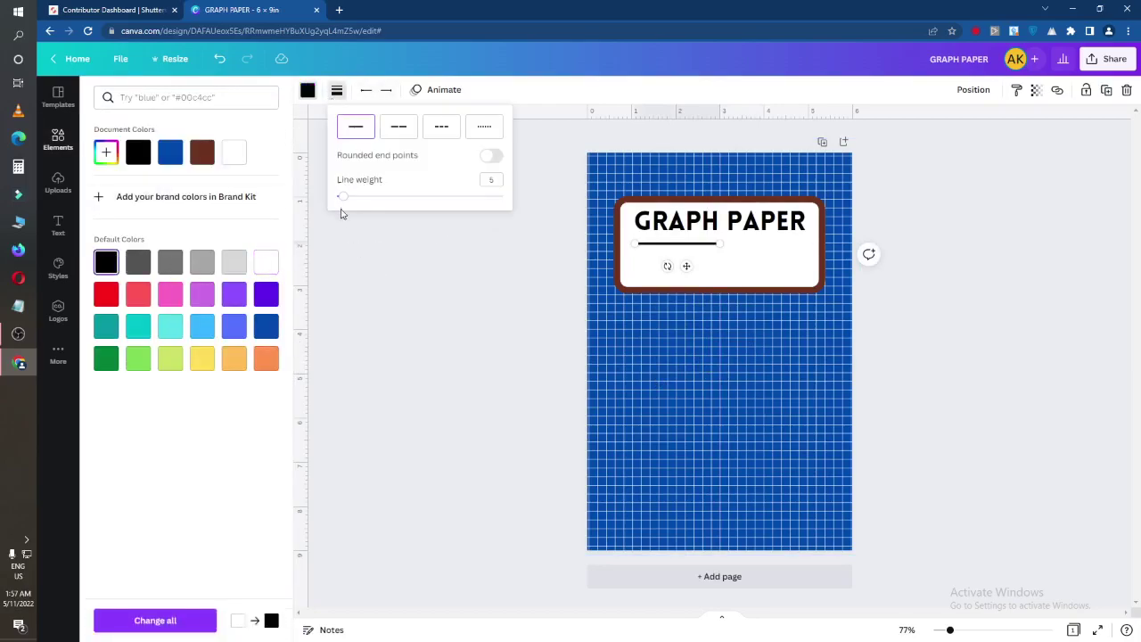
drag(340, 197, 338, 196)
click(472, 272)
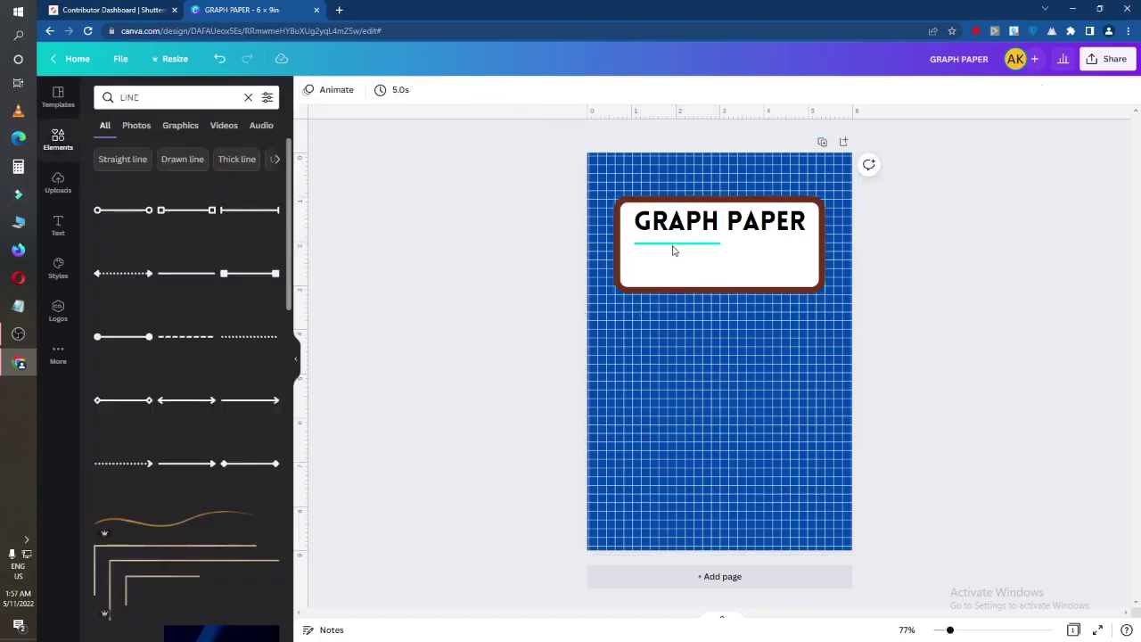
drag(675, 247, 801, 237)
click(1041, 262)
drag(718, 221, 719, 226)
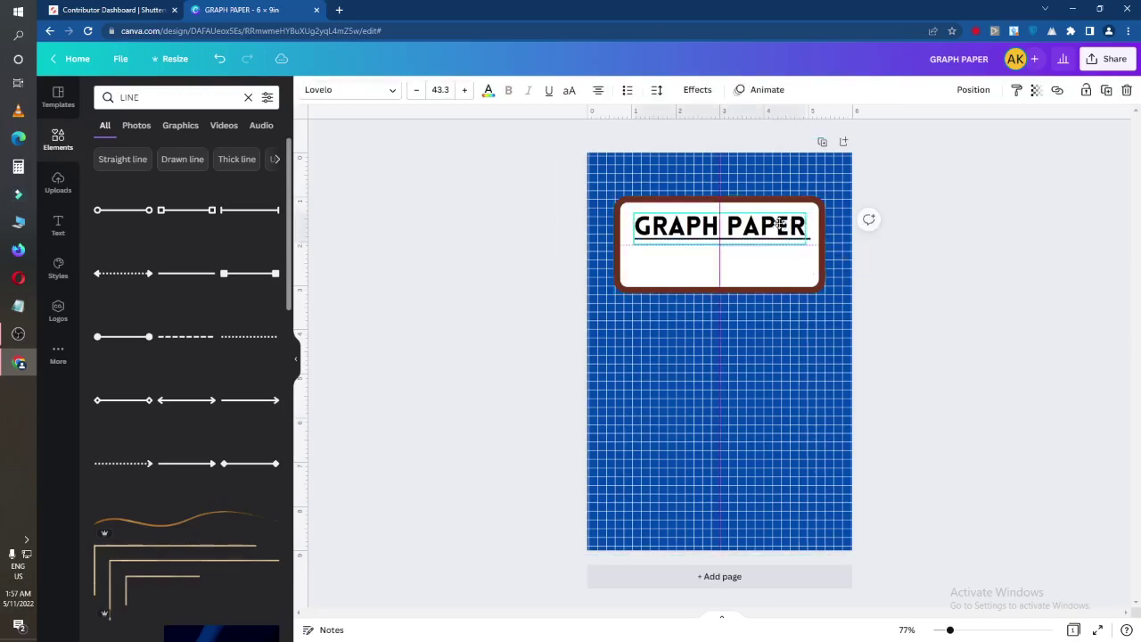
click(1010, 305)
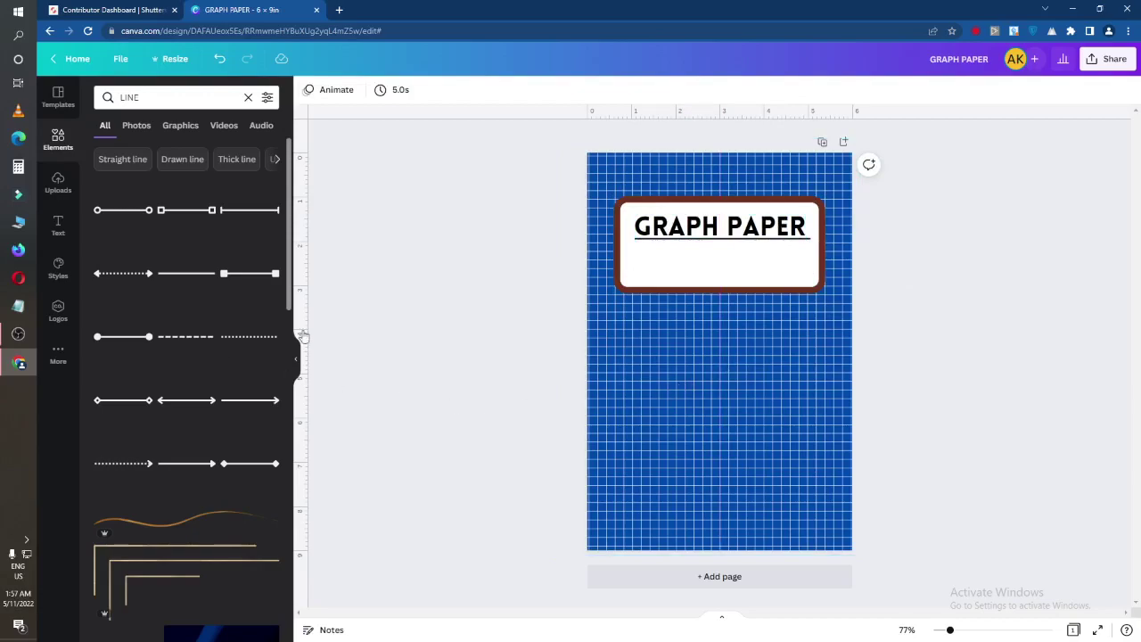
Add a NOTEBOOK heading and centre it in the white label just below GRAPH PAPER
click(57, 219)
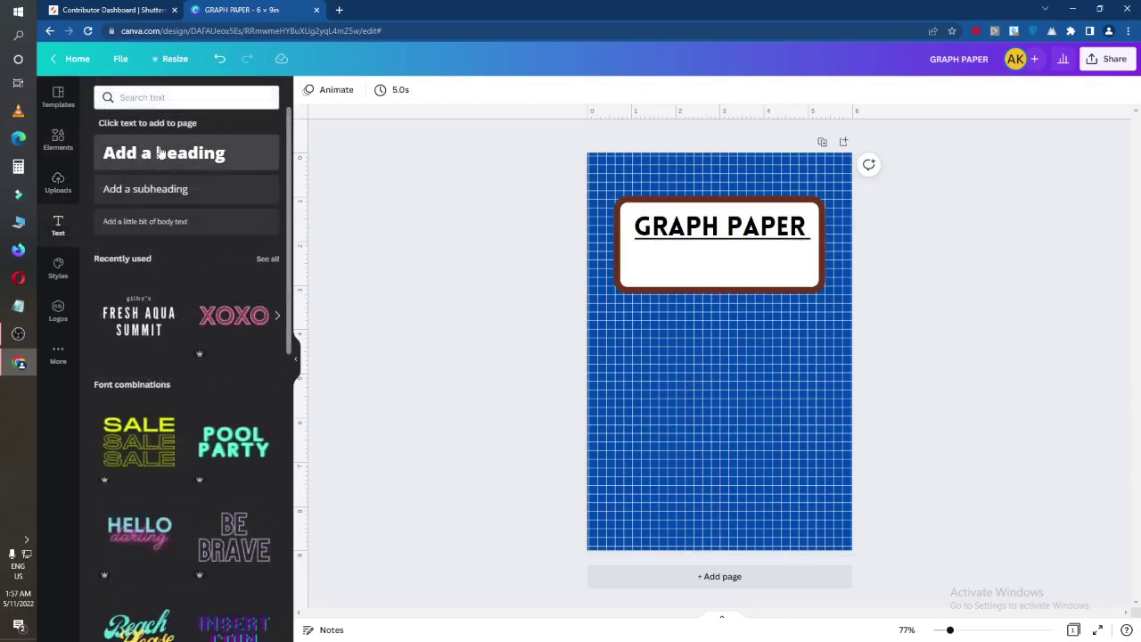
click(160, 154)
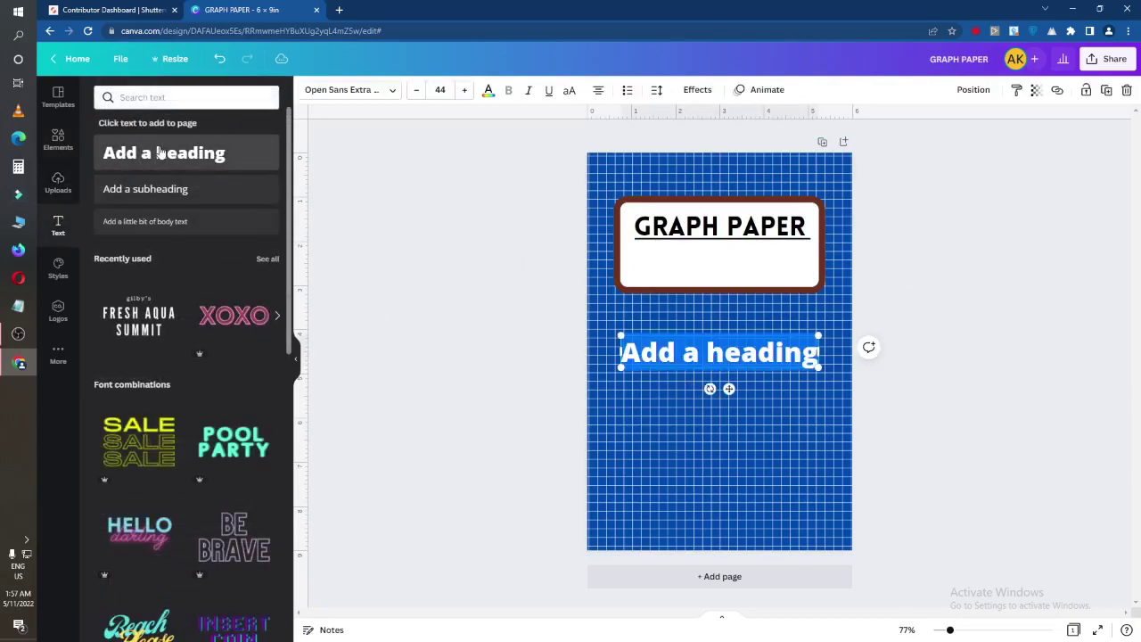
text(NOT)
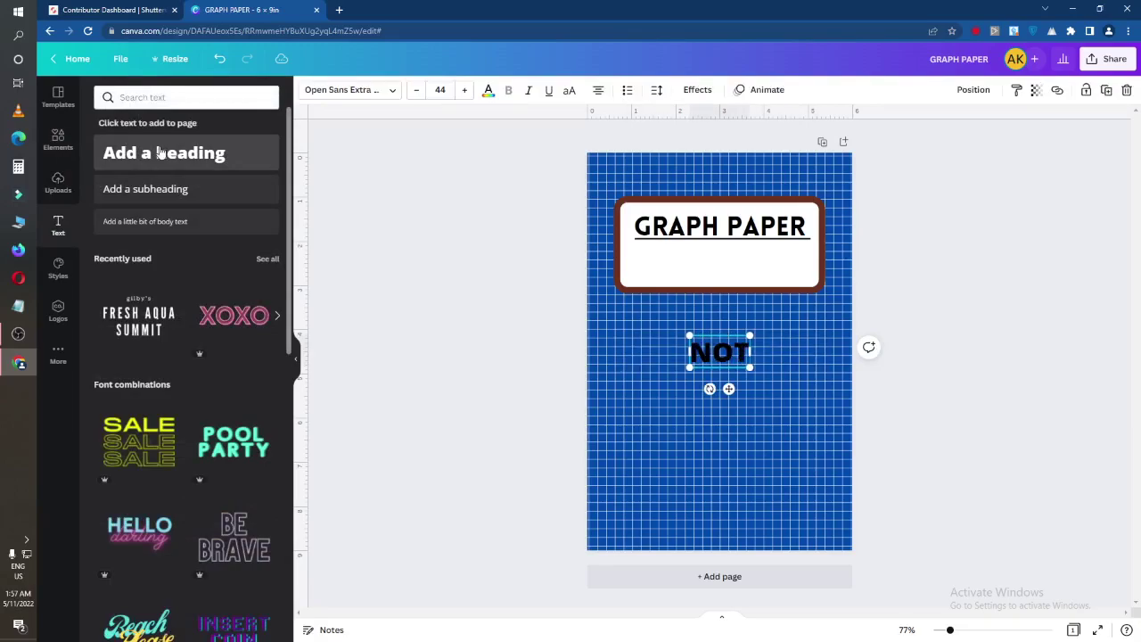
text(EBOOK)
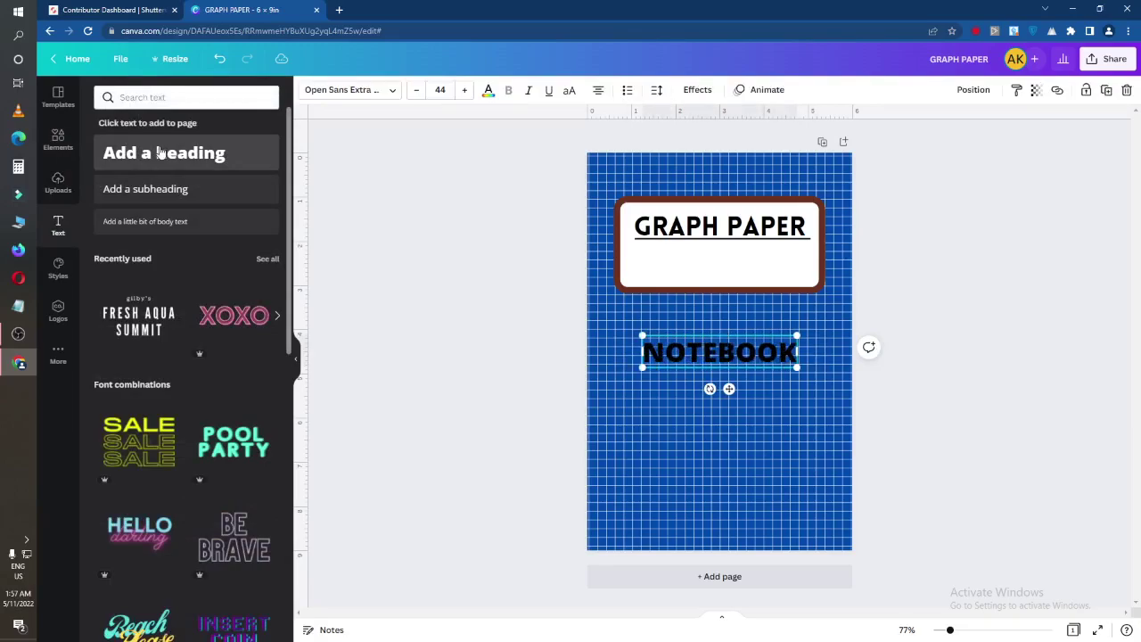
click(369, 389)
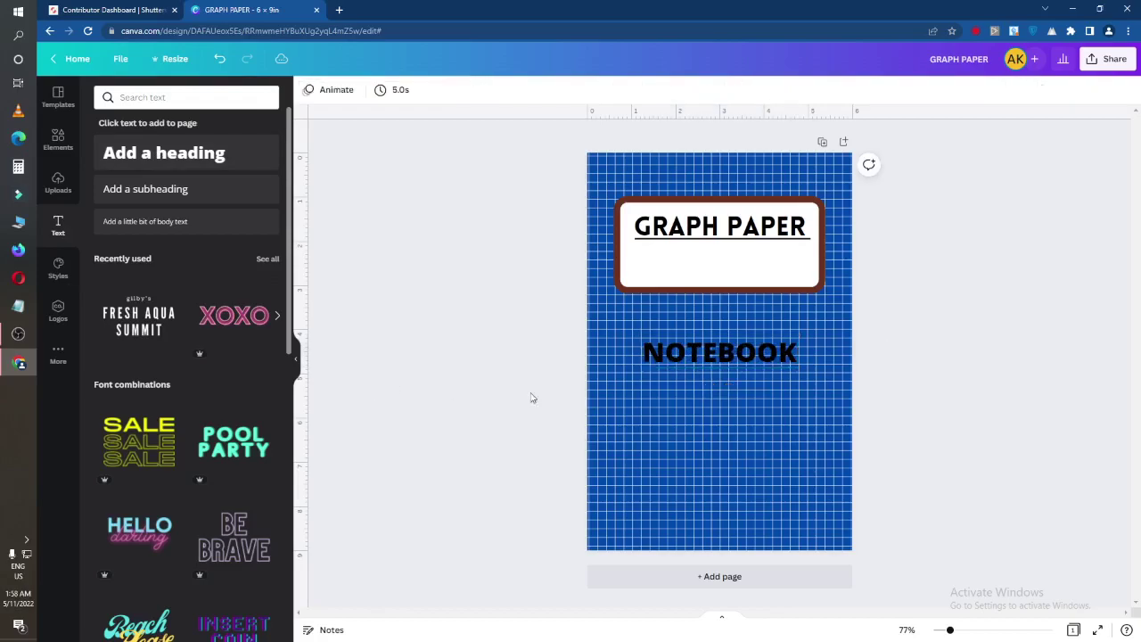
drag(721, 369, 720, 265)
click(560, 282)
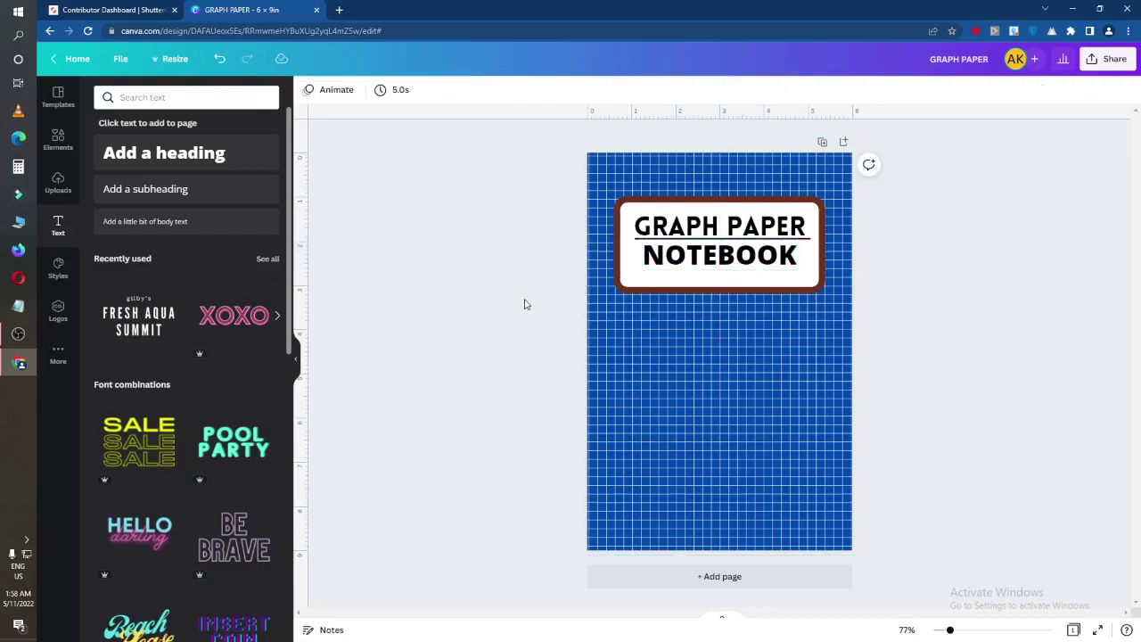
Add a '6*9. 110 PAGES' heading, then shrink it and centre it under NOTEBOOK
click(208, 155)
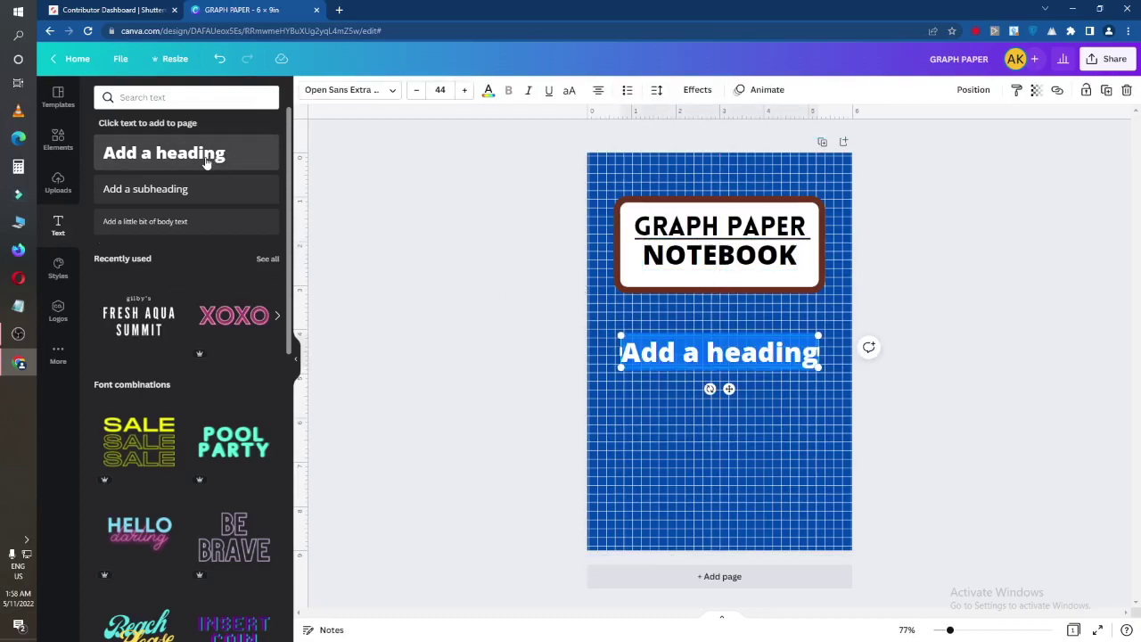
text(6)
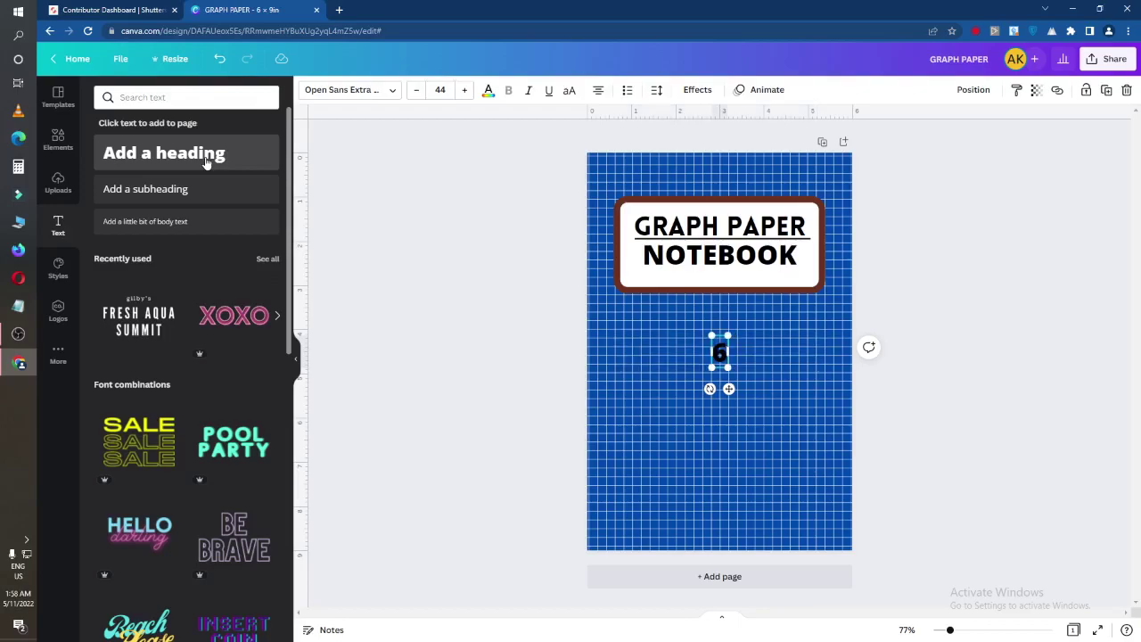
text(*9)
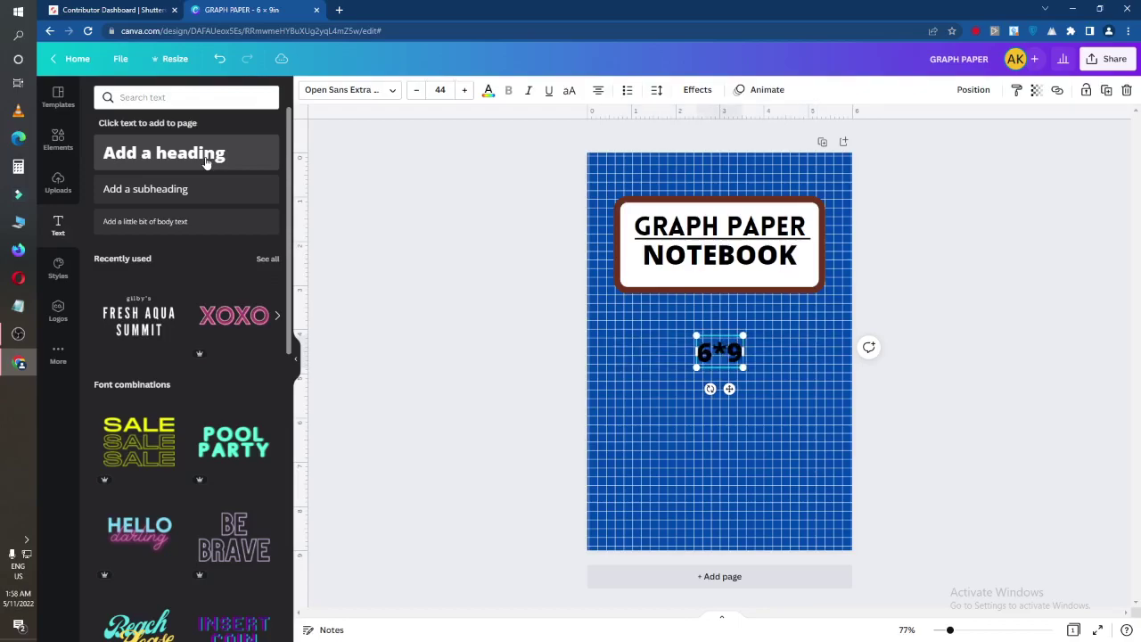
text(. 11)
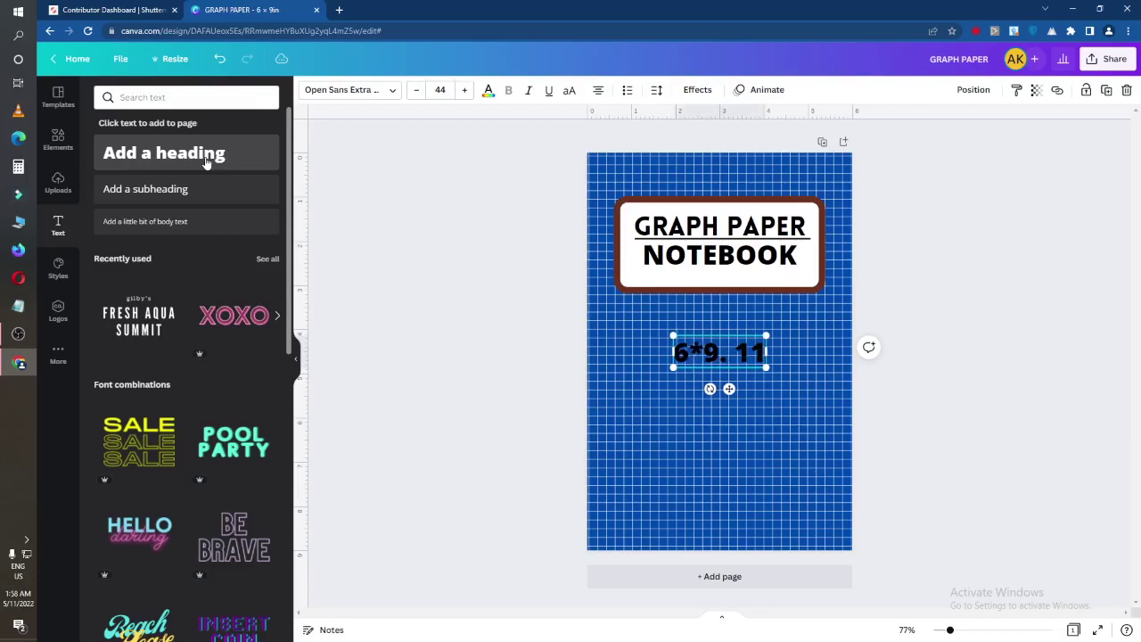
text(0 PAGES)
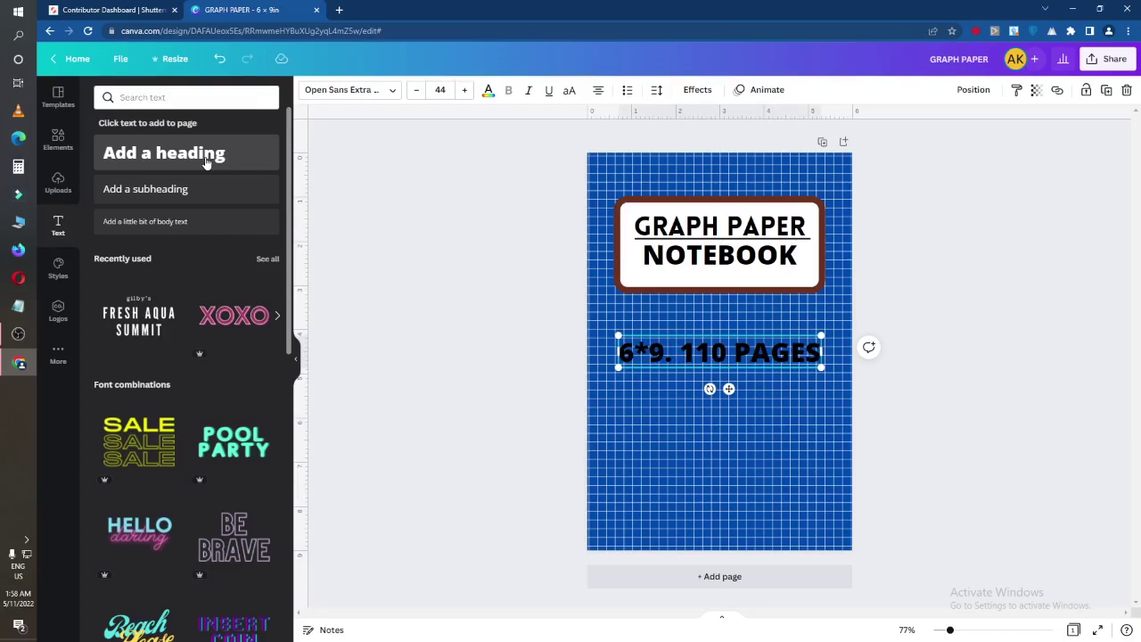
click(676, 330)
click(687, 342)
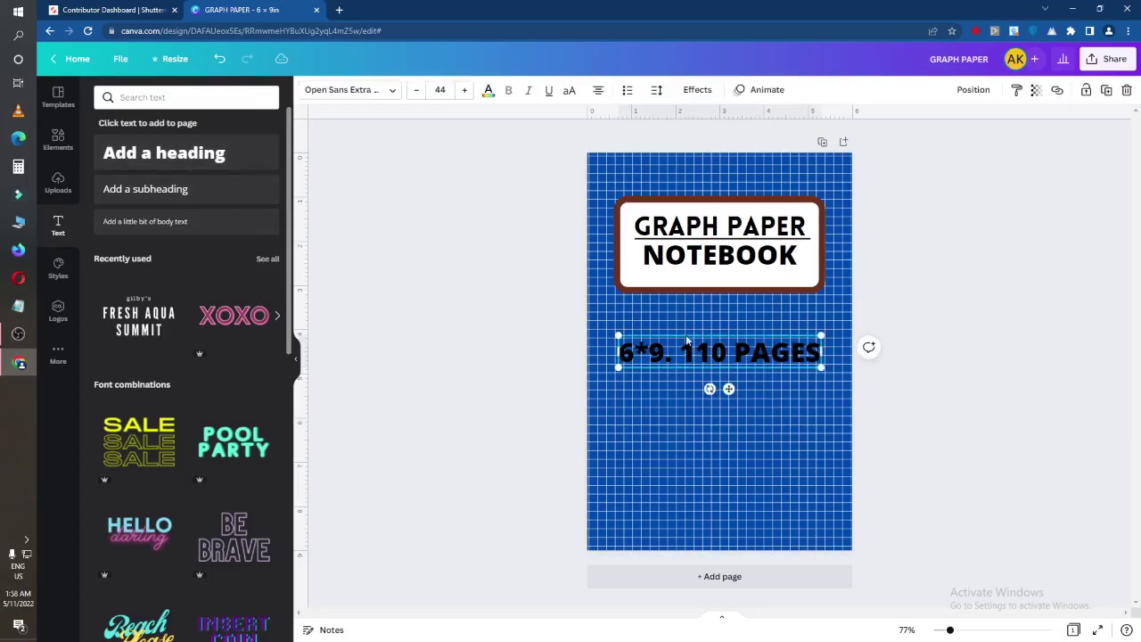
drag(686, 342, 682, 267)
drag(611, 289, 691, 276)
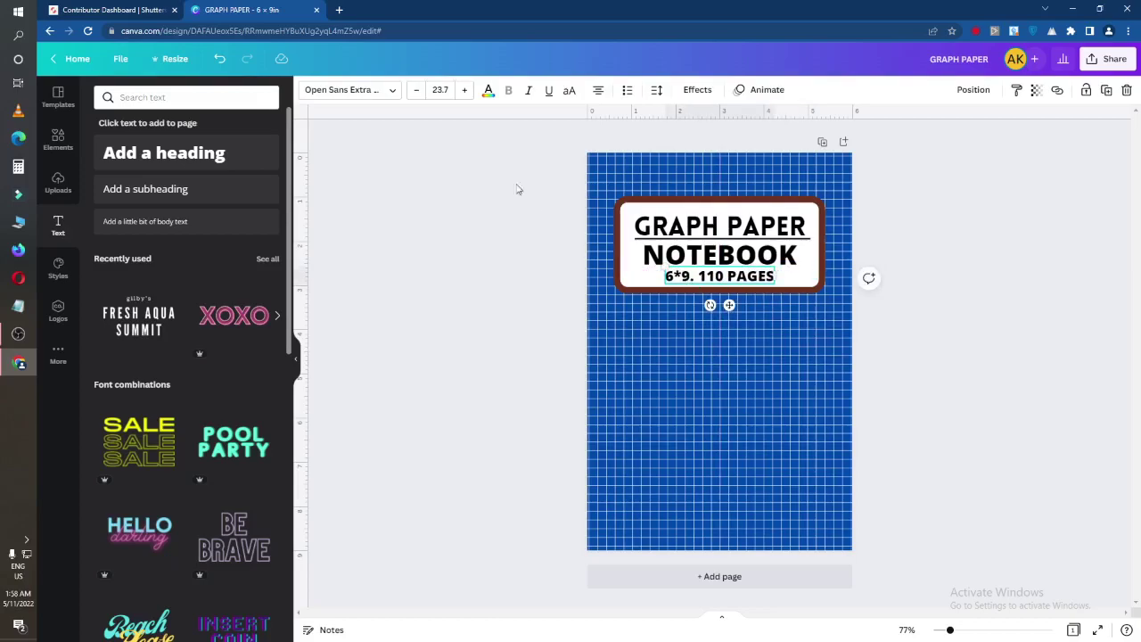
Set the page-count line's font to the Caitlin script font
click(356, 91)
click(140, 212)
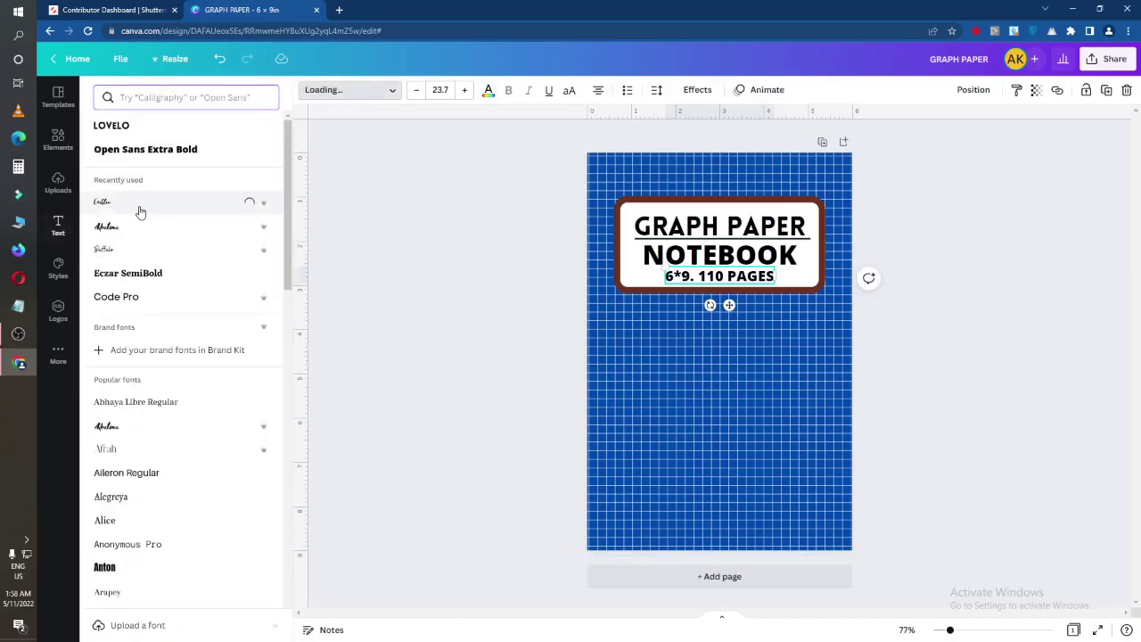
click(141, 252)
click(152, 205)
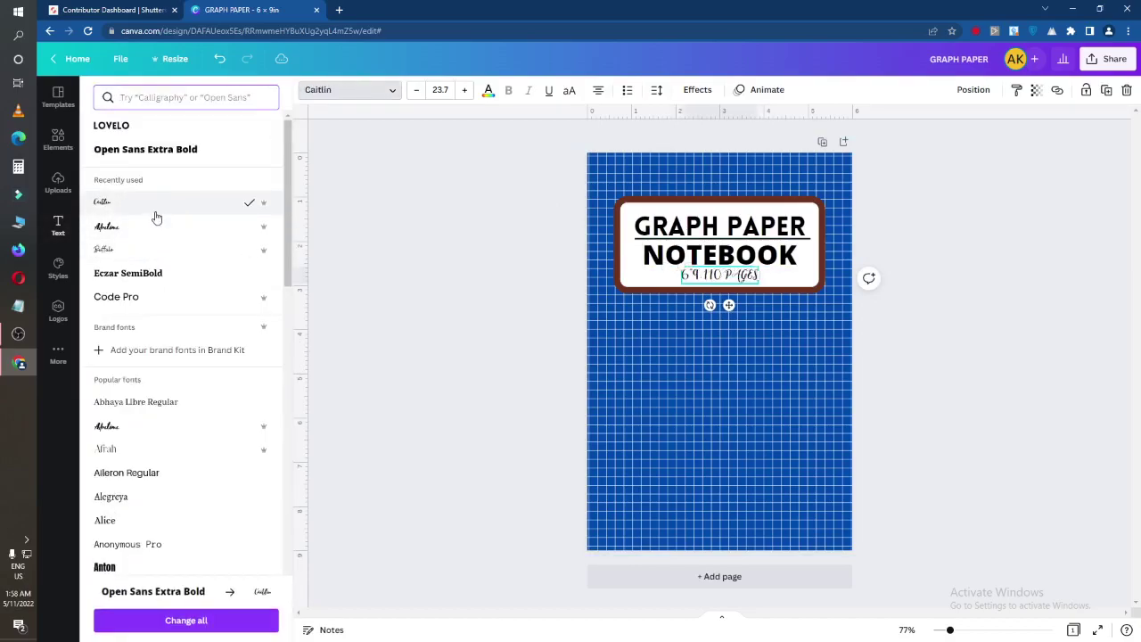
click(453, 288)
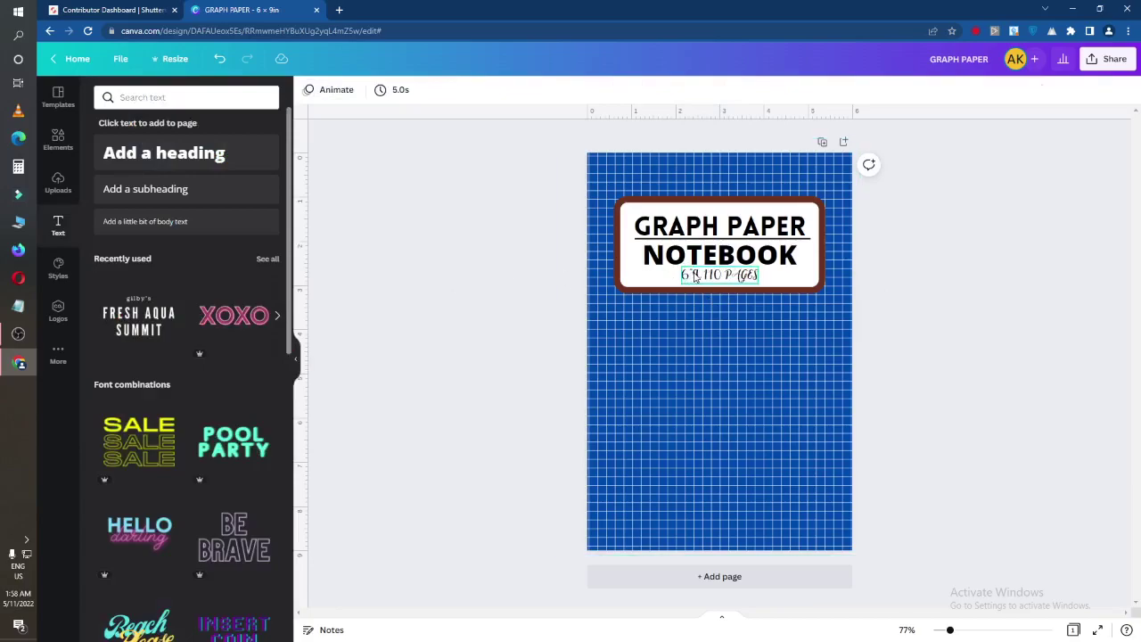
click(694, 277)
click(463, 283)
click(19, 334)
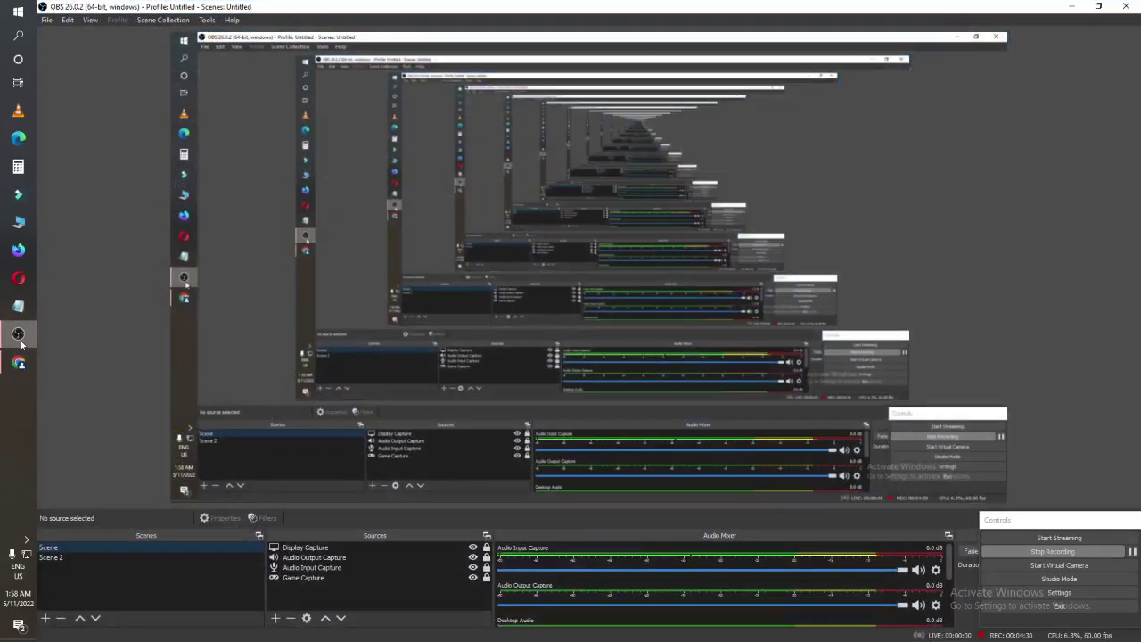
click(19, 343)
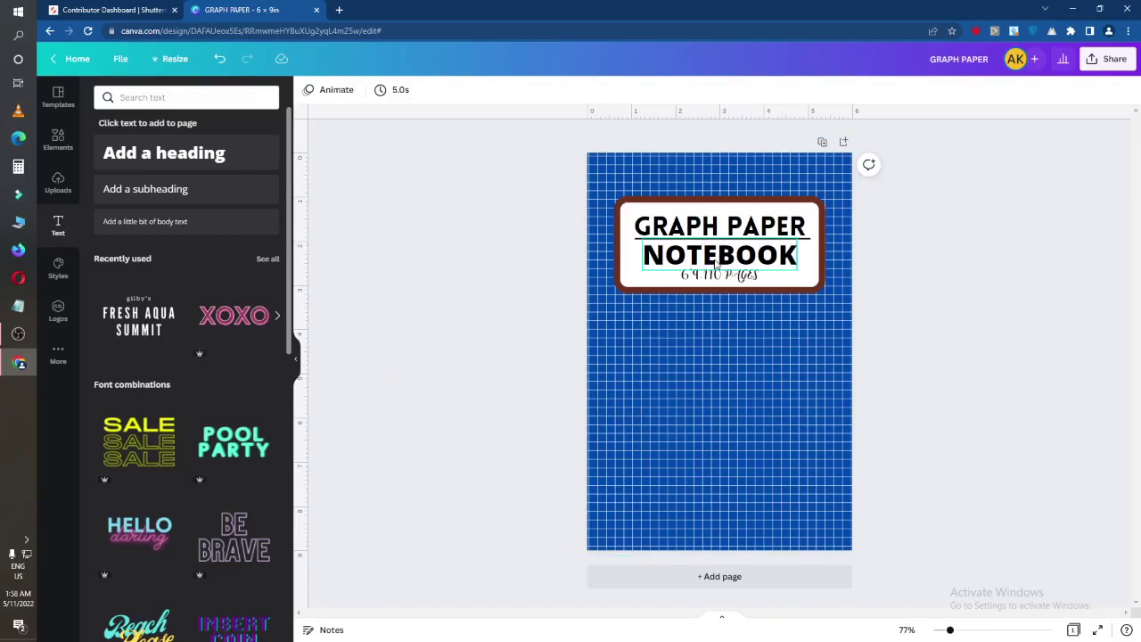
Change the NOTEBOOK text colour to dark red #C63030
click(715, 261)
click(491, 95)
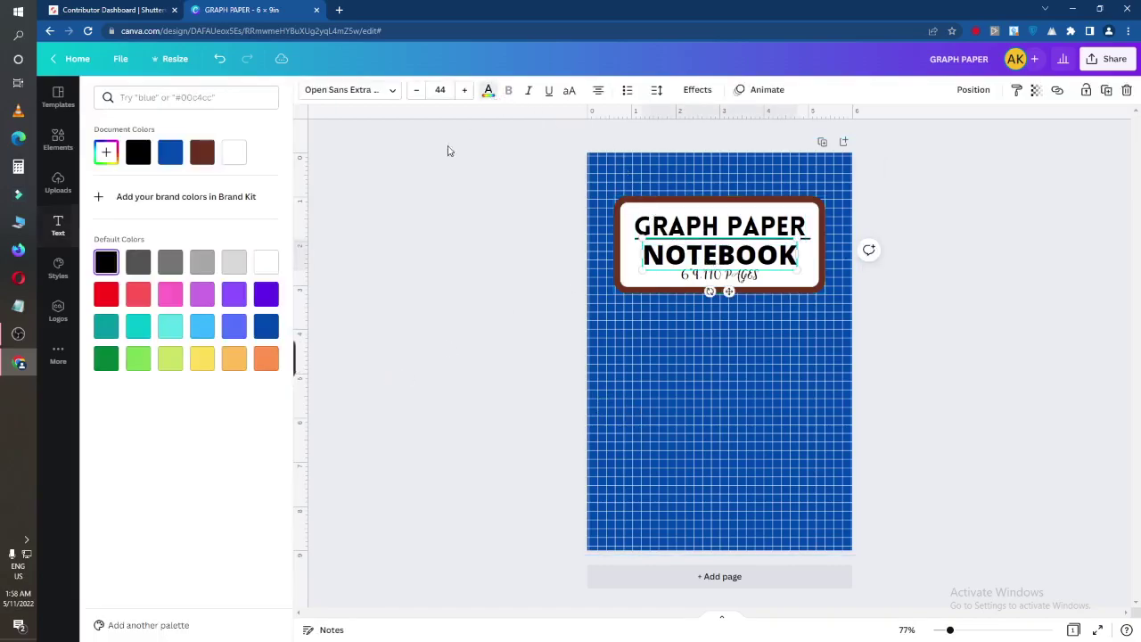
click(132, 301)
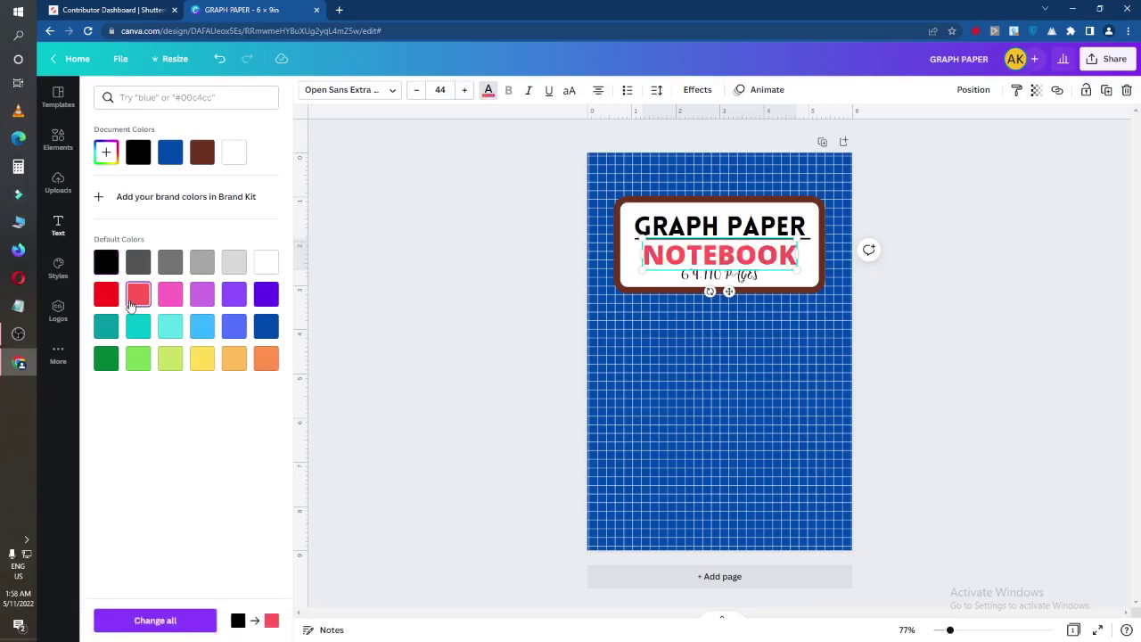
click(107, 302)
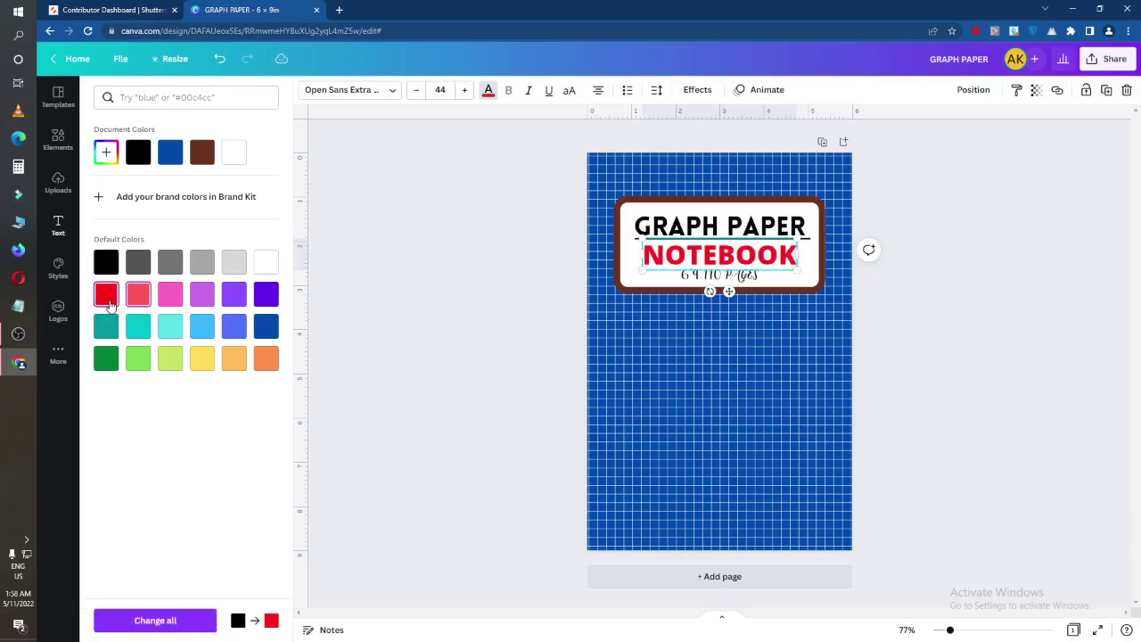
click(106, 152)
click(224, 197)
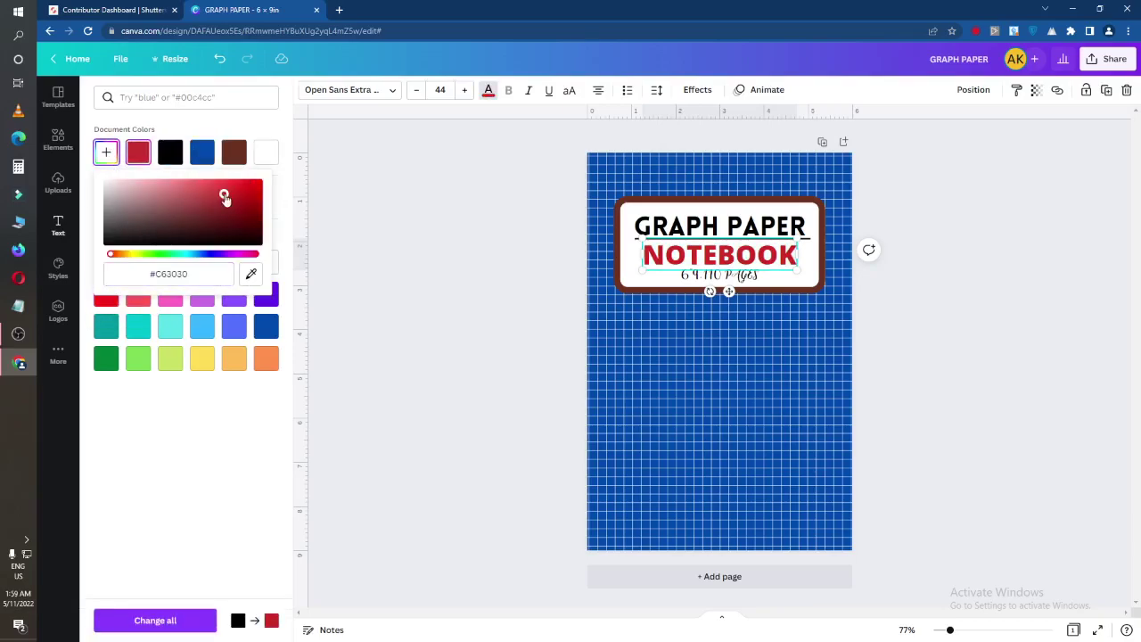
click(489, 204)
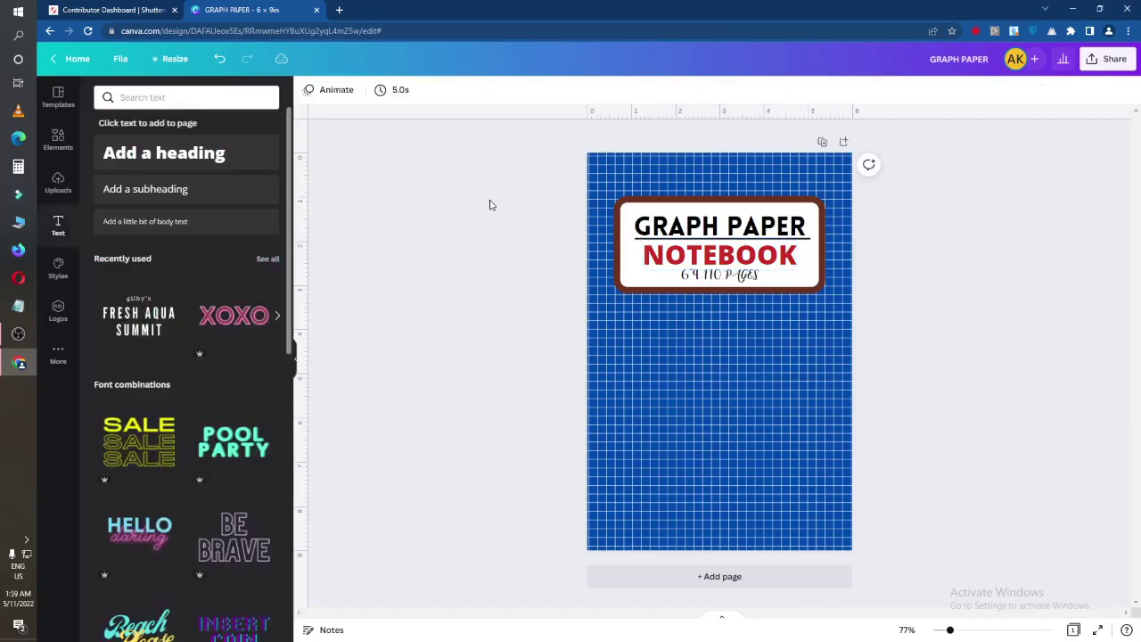
Change the GRAPH PAPER text colour to teal
click(706, 229)
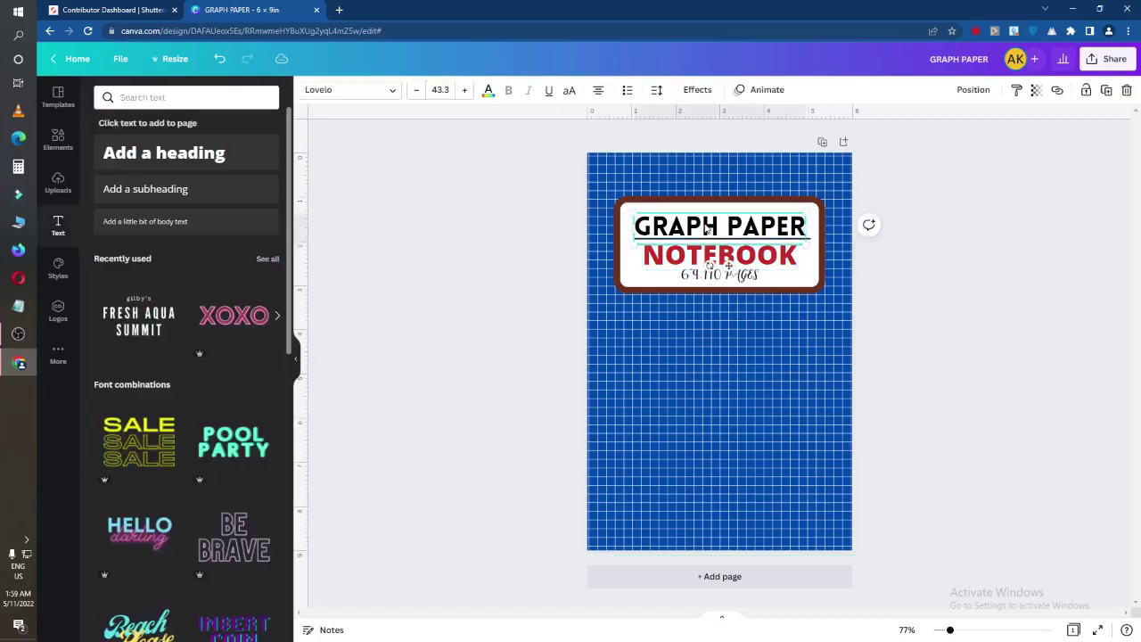
click(488, 89)
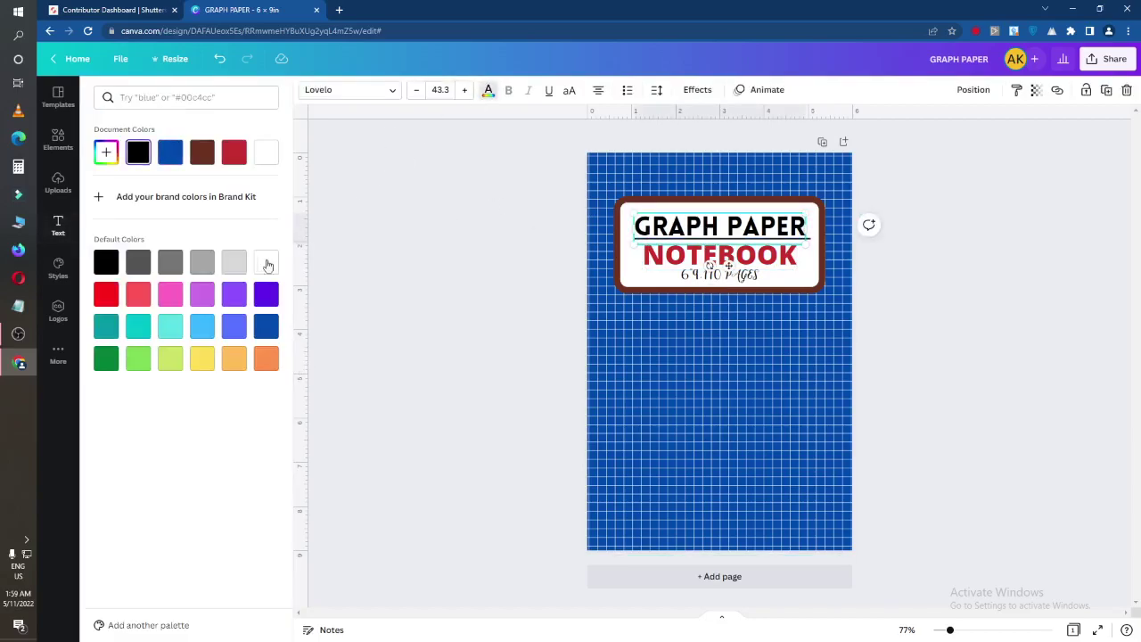
click(107, 323)
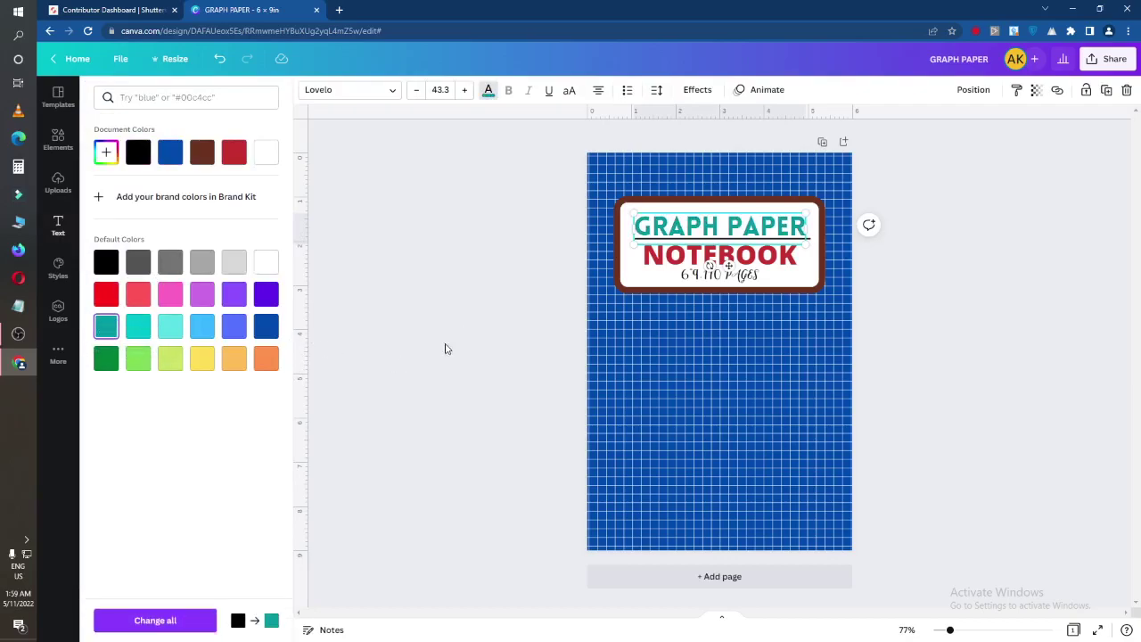
click(481, 321)
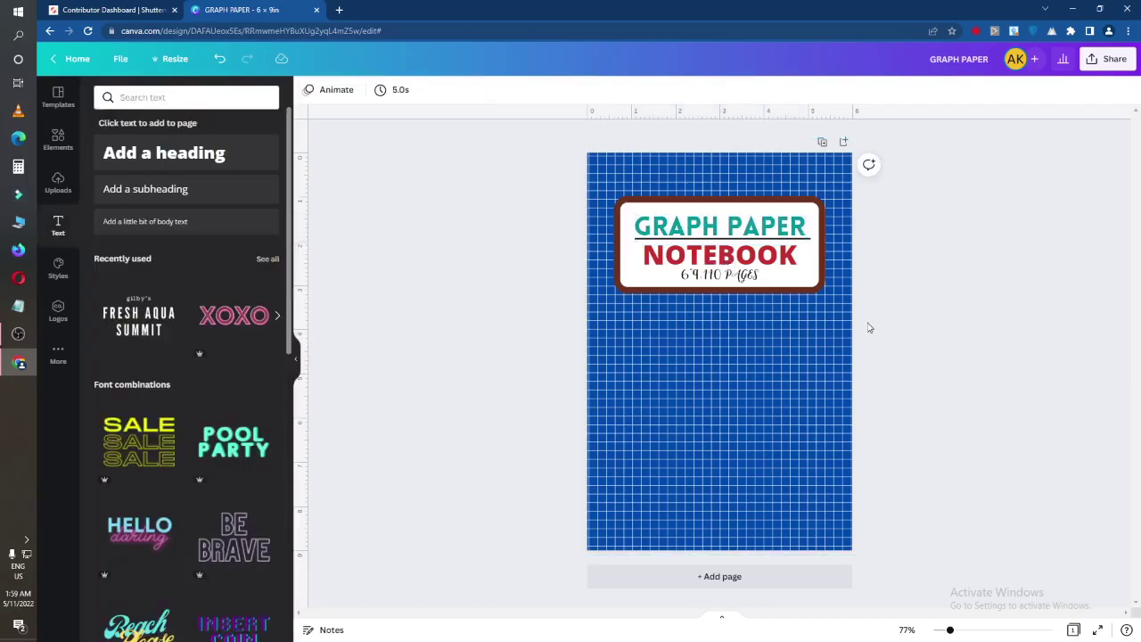
click(698, 448)
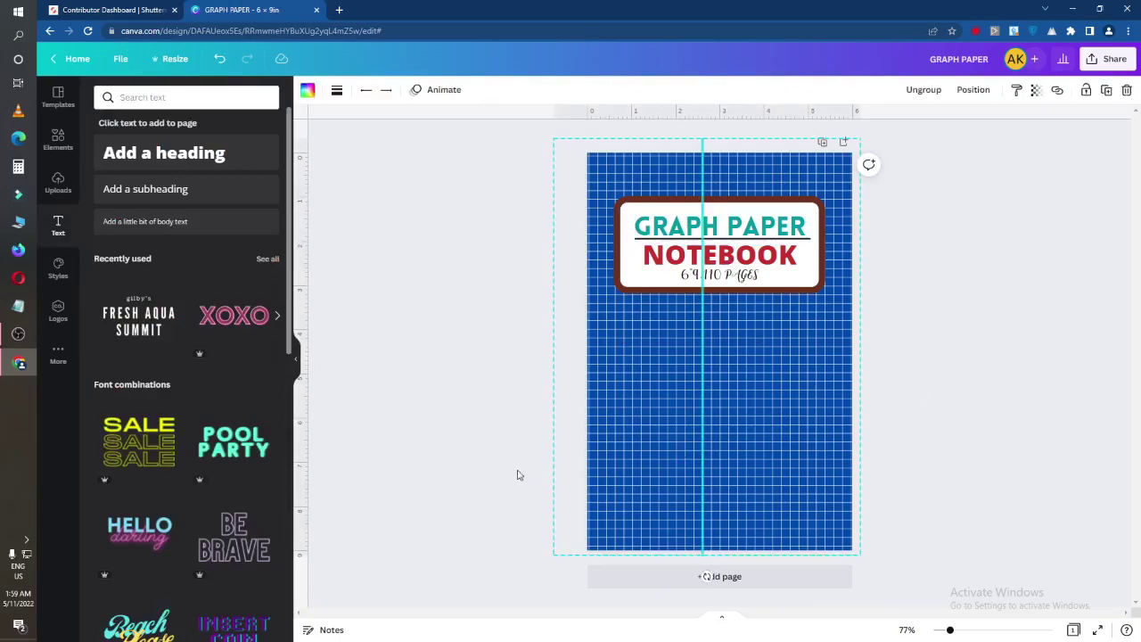
click(507, 443)
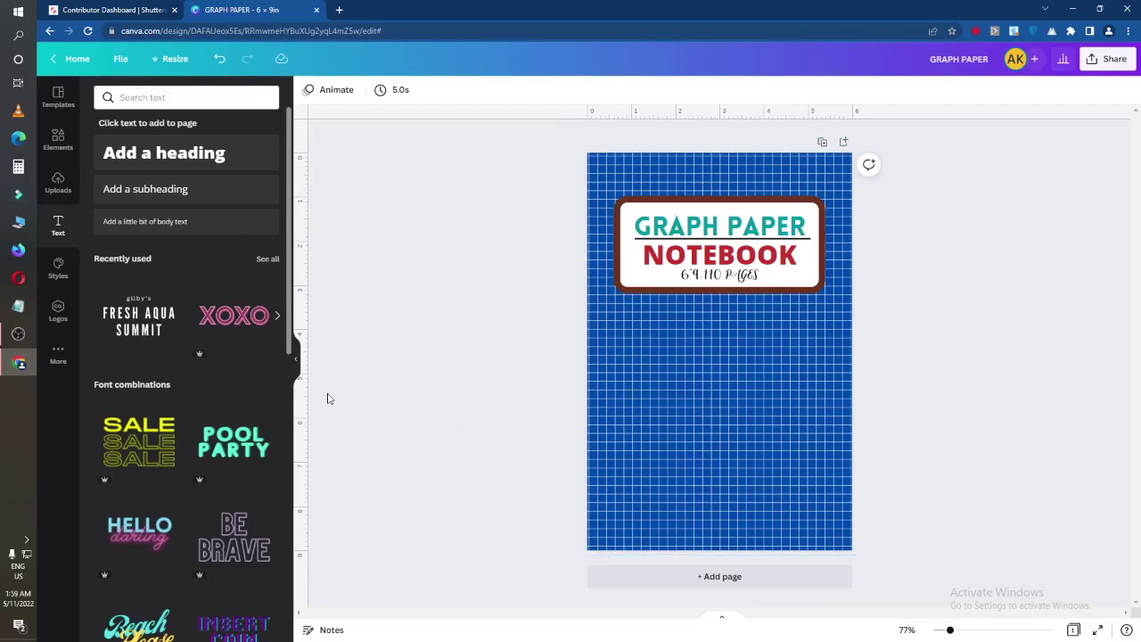
click(18, 334)
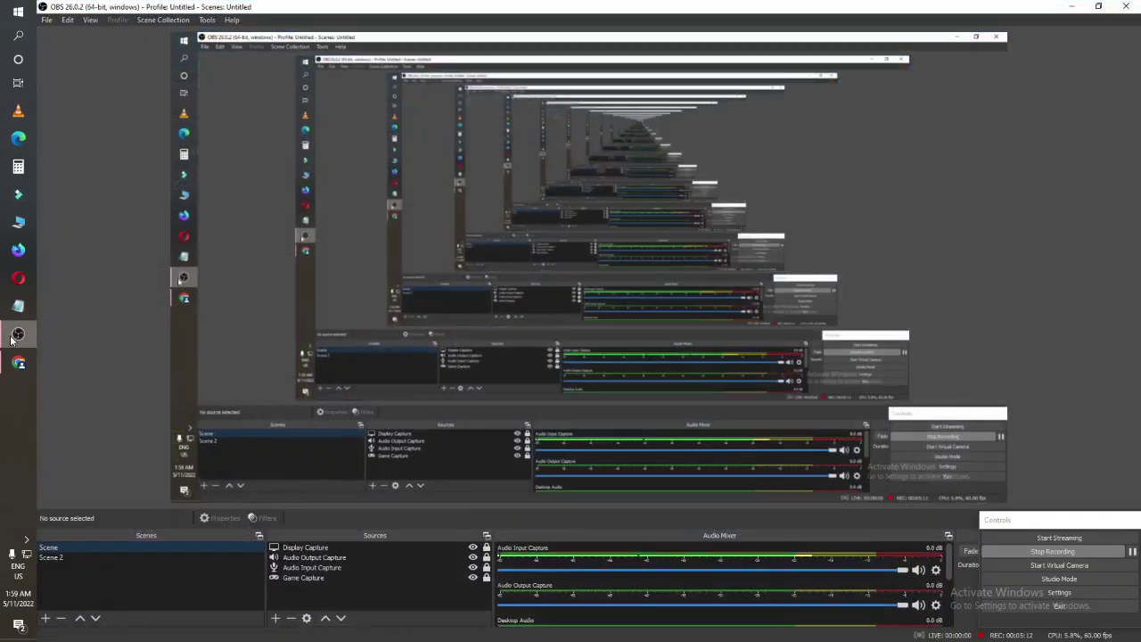
click(15, 336)
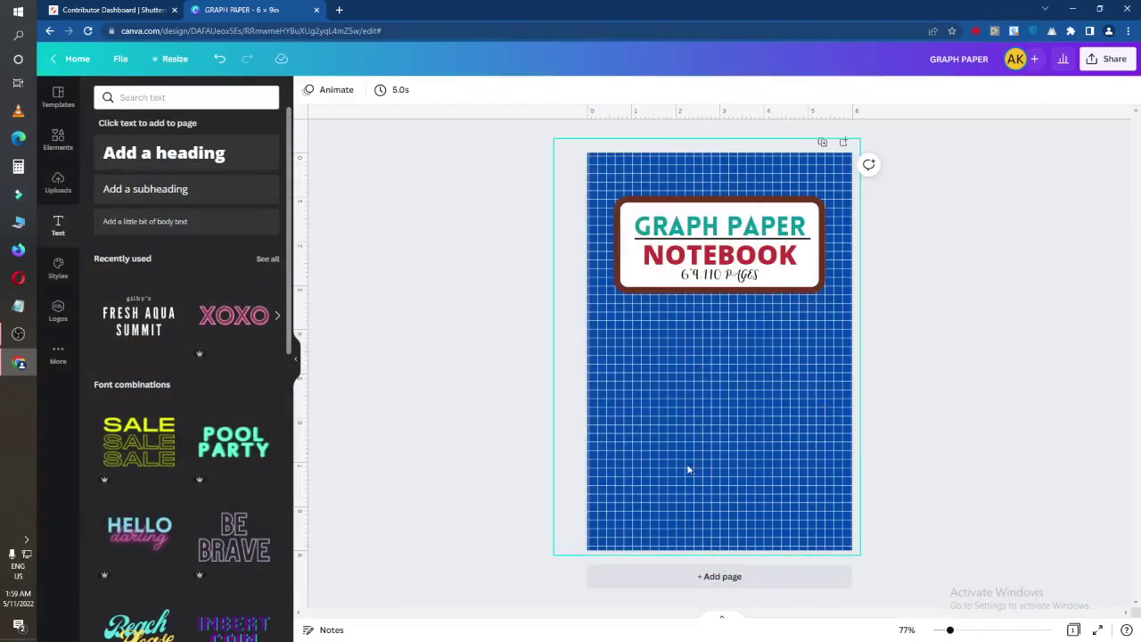
click(718, 228)
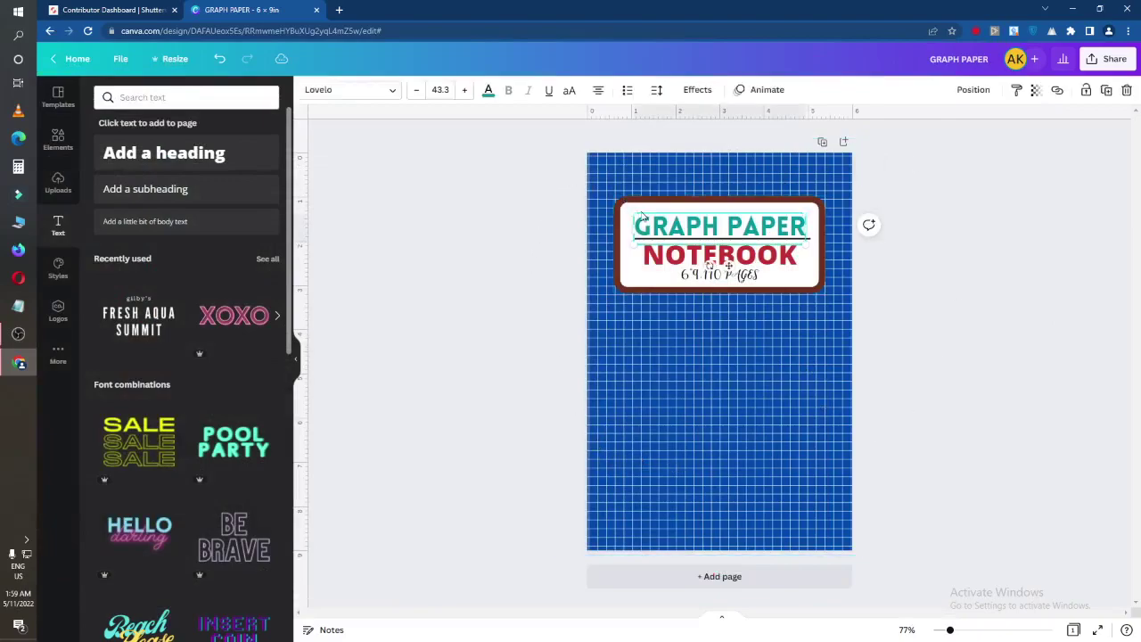
click(502, 384)
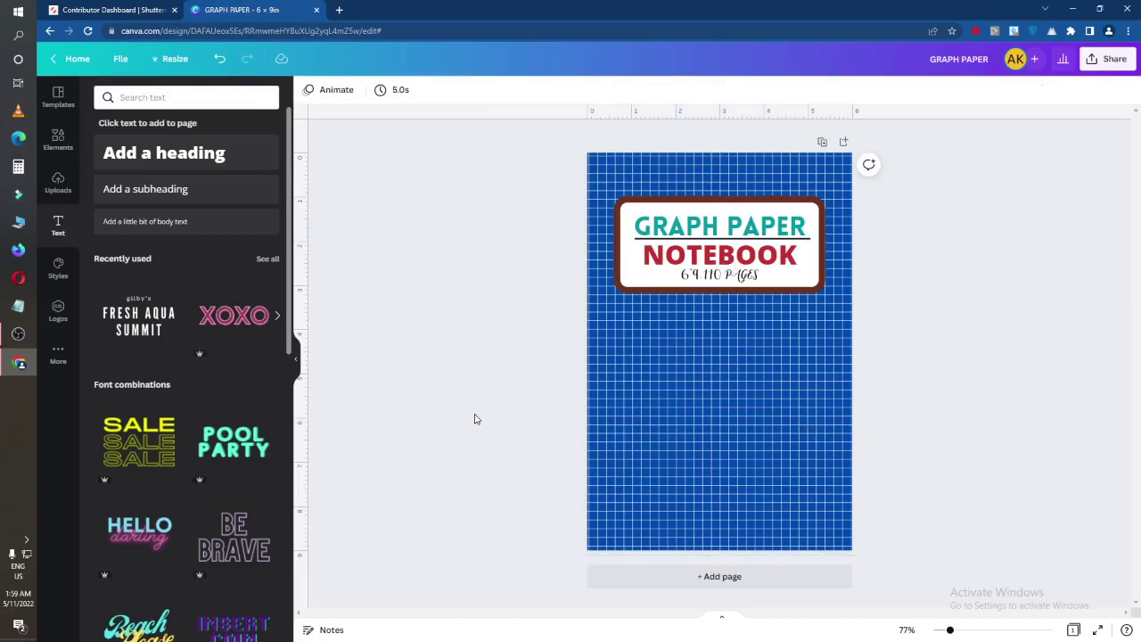
click(675, 267)
click(668, 224)
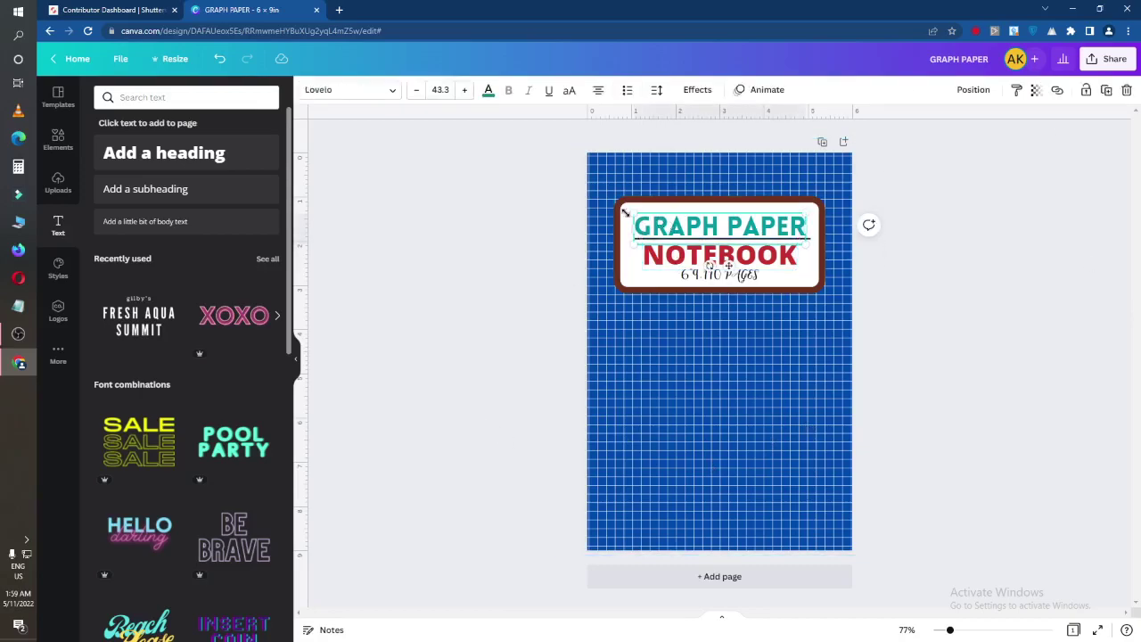
click(526, 265)
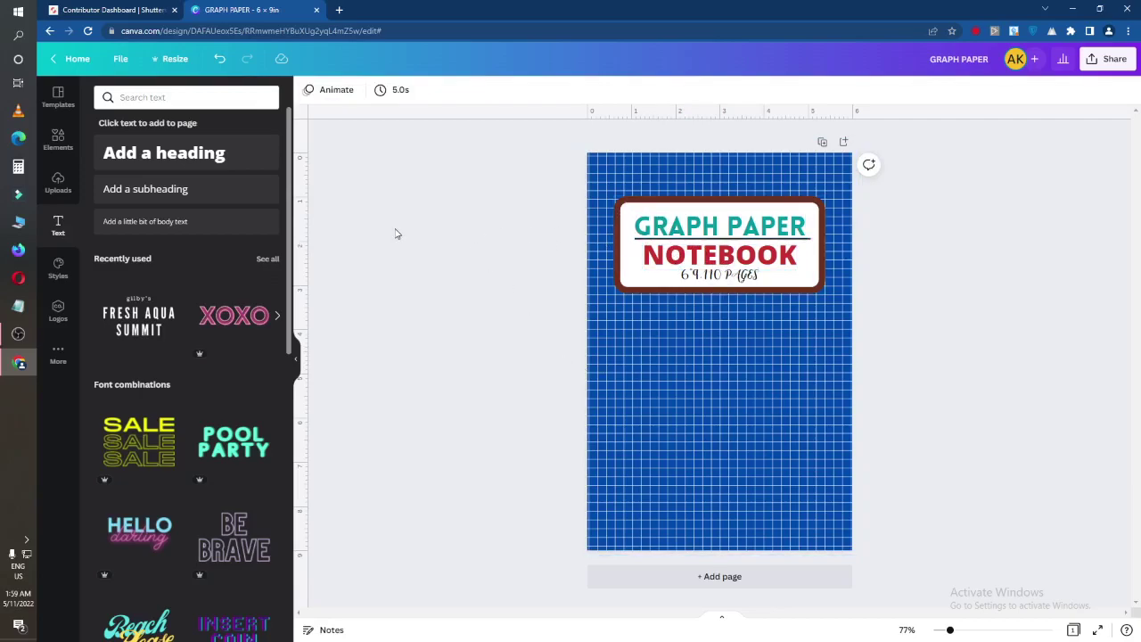
click(22, 337)
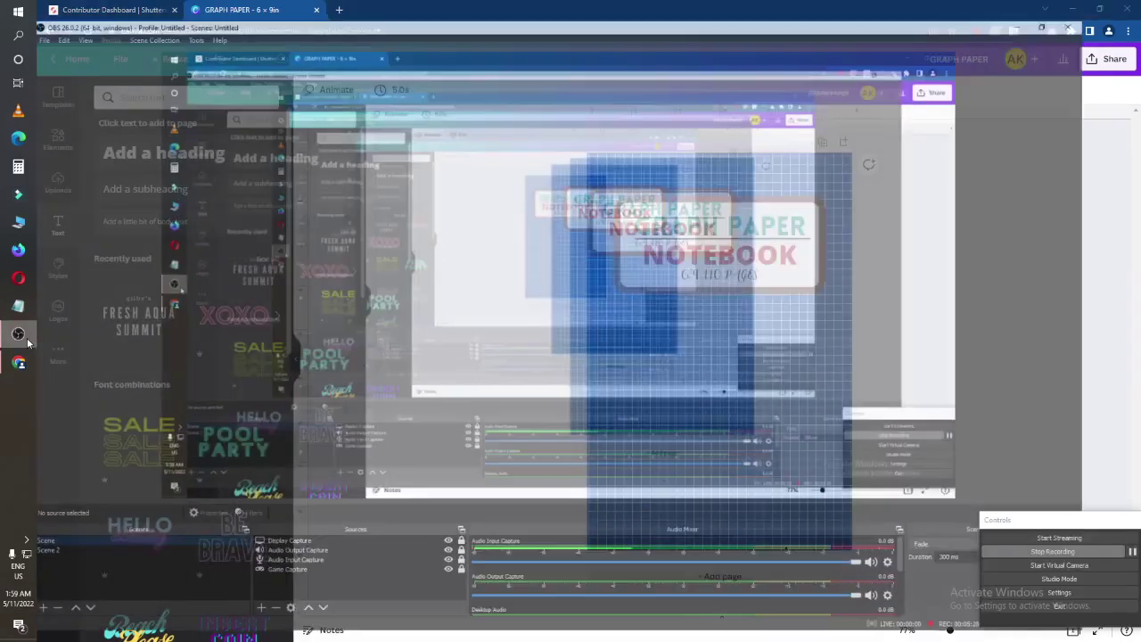
click(26, 337)
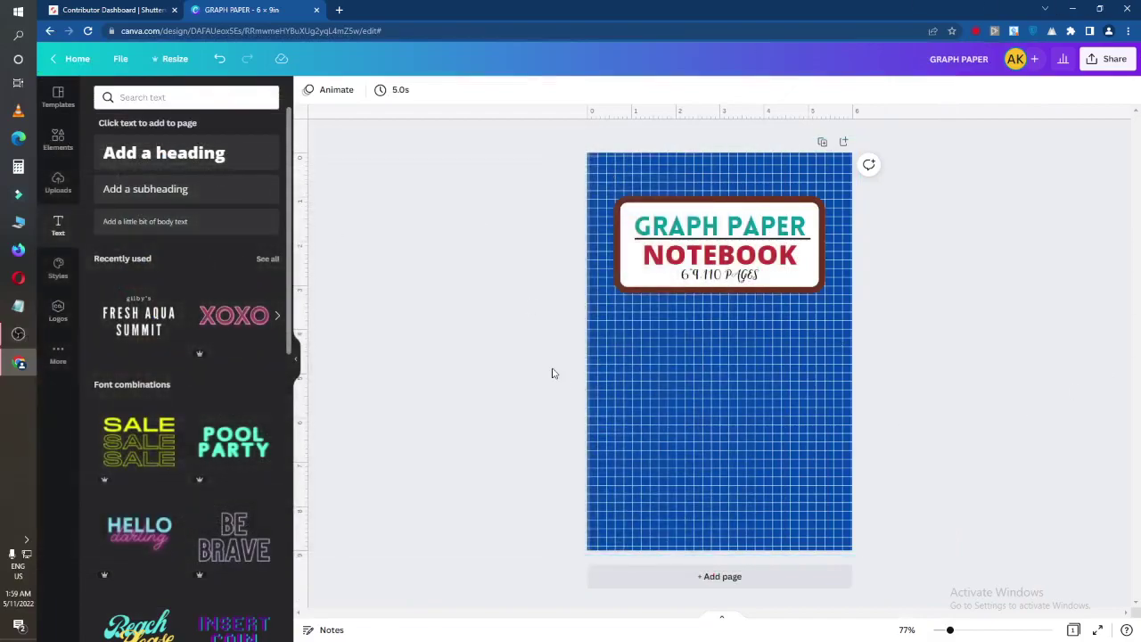